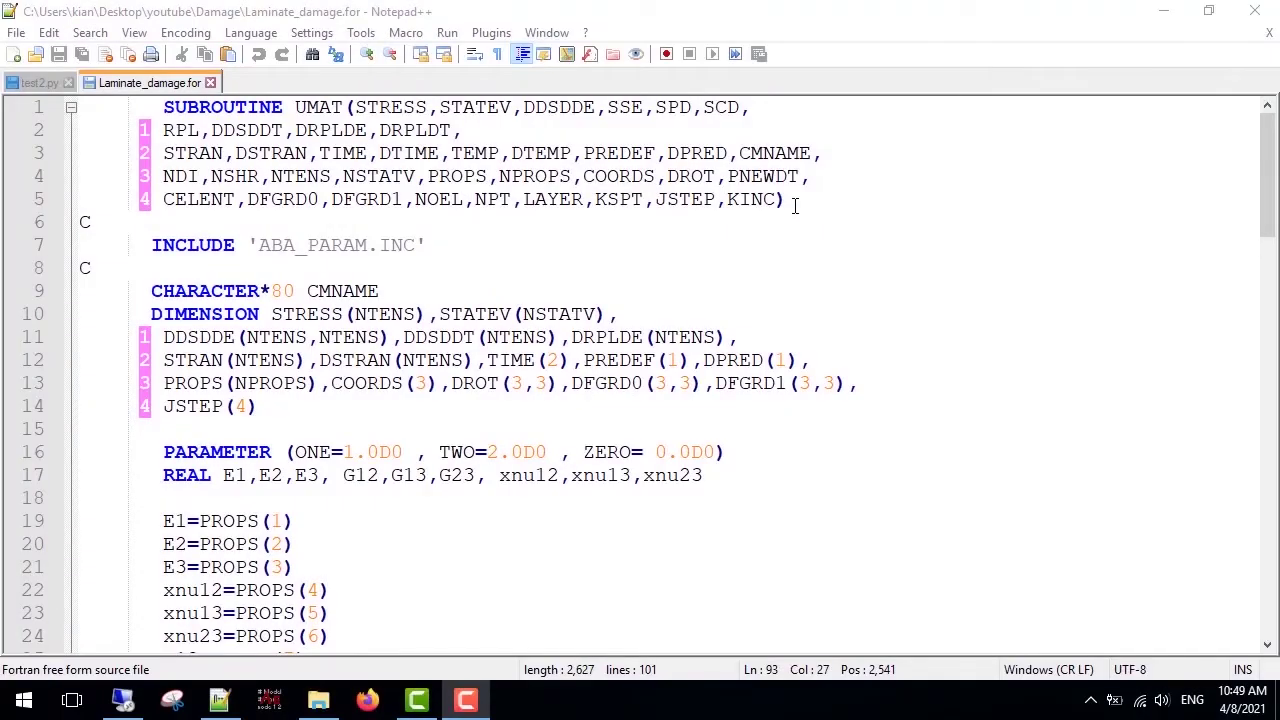
drag(795, 205, 73, 107)
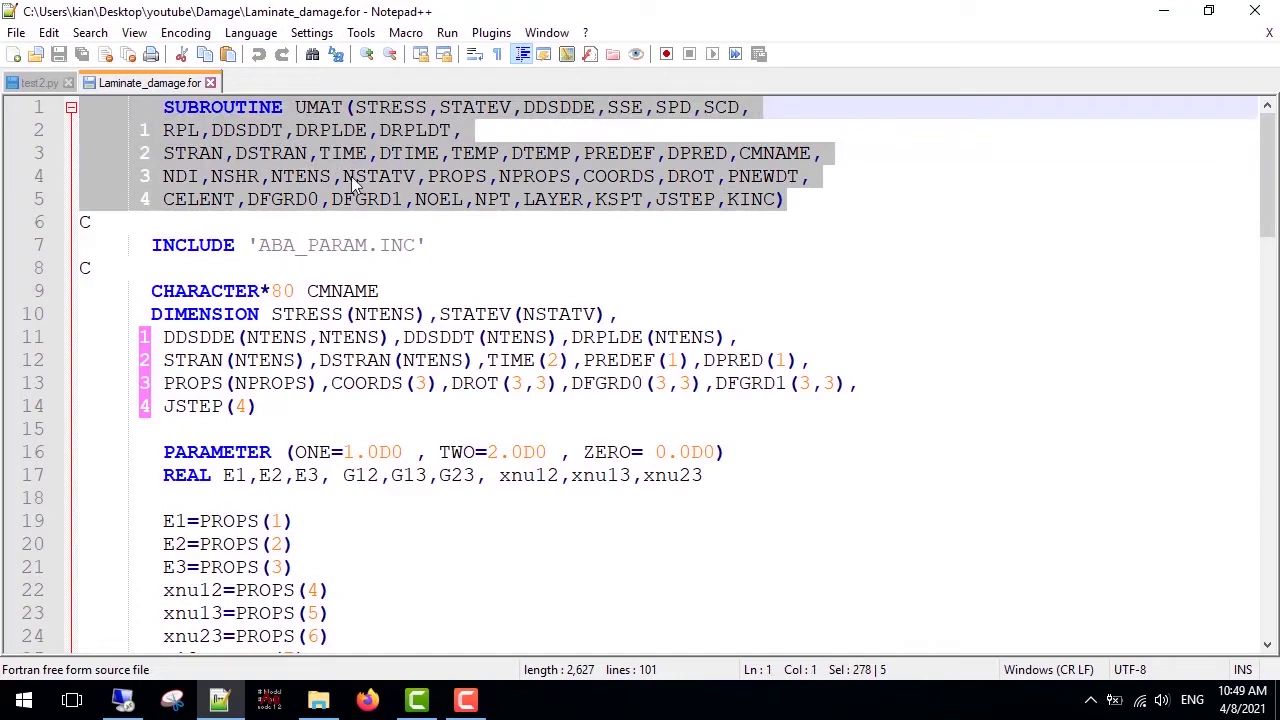
click(271, 408)
drag(271, 408, 80, 314)
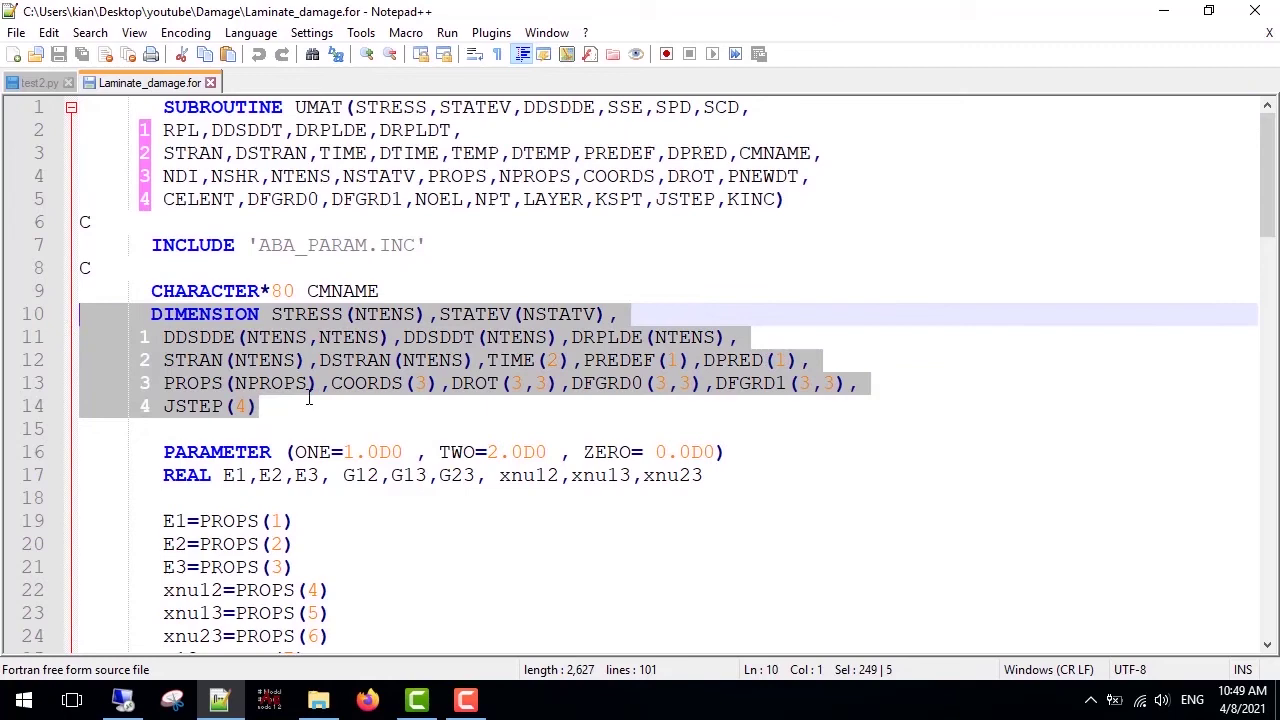
scroll(247, 309, down, 4)
drag(163, 245, 419, 531)
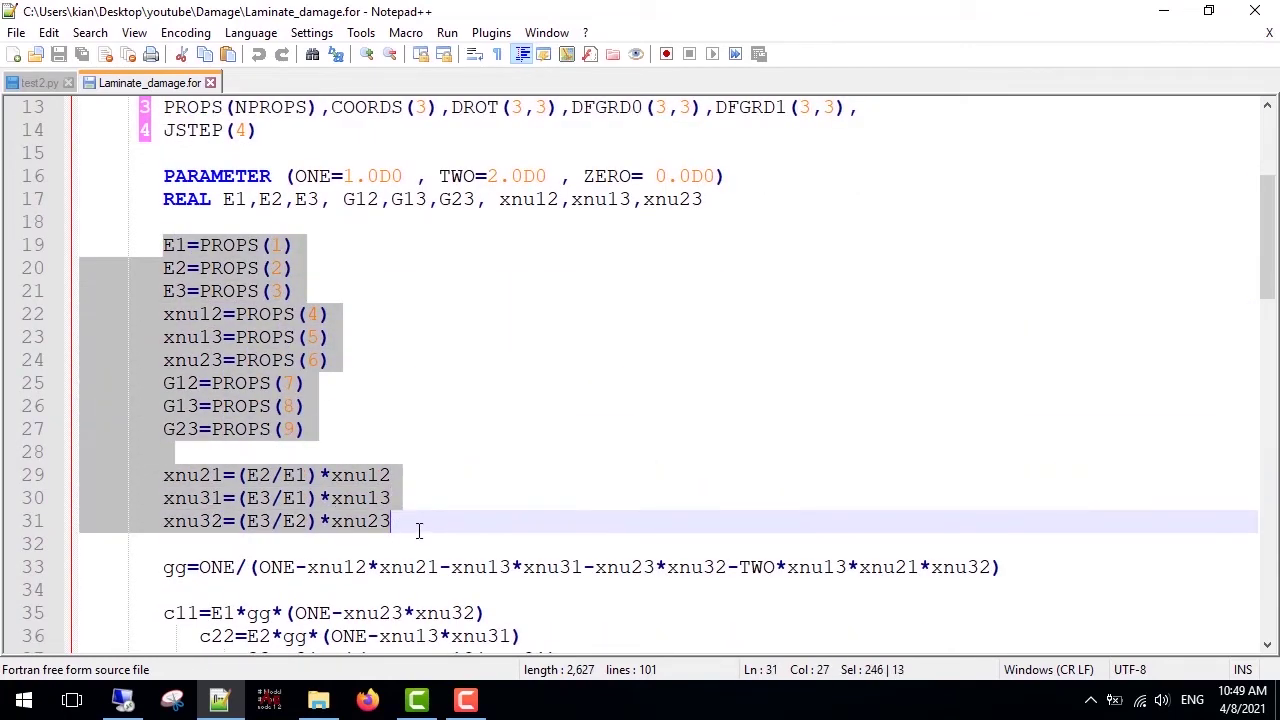
scroll(429, 509, down, 10)
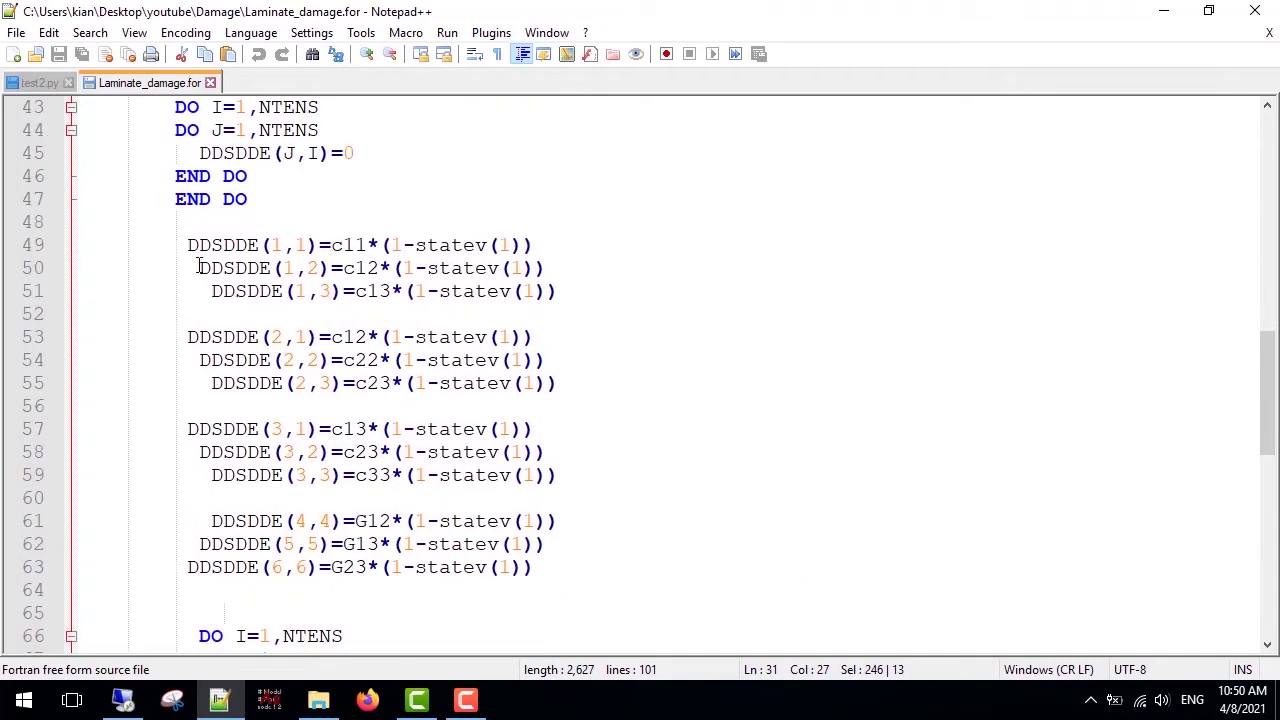
drag(182, 245, 563, 567)
click(638, 337)
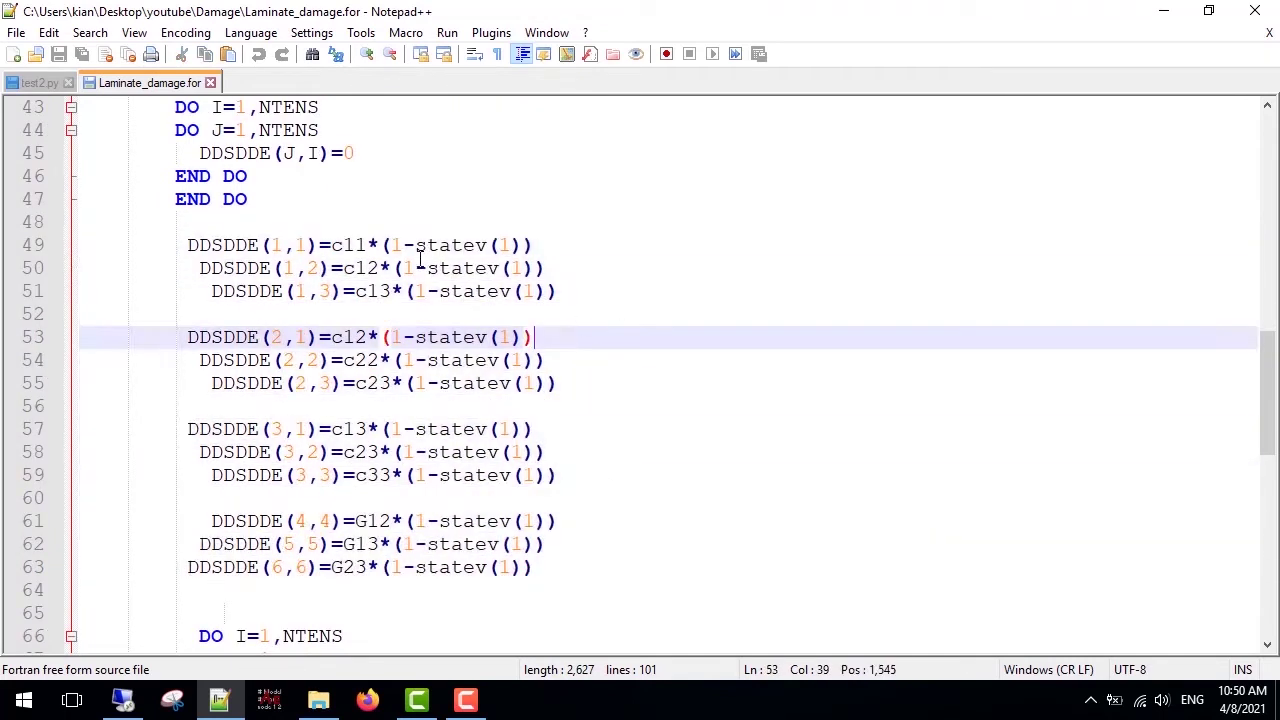
drag(382, 245, 568, 245)
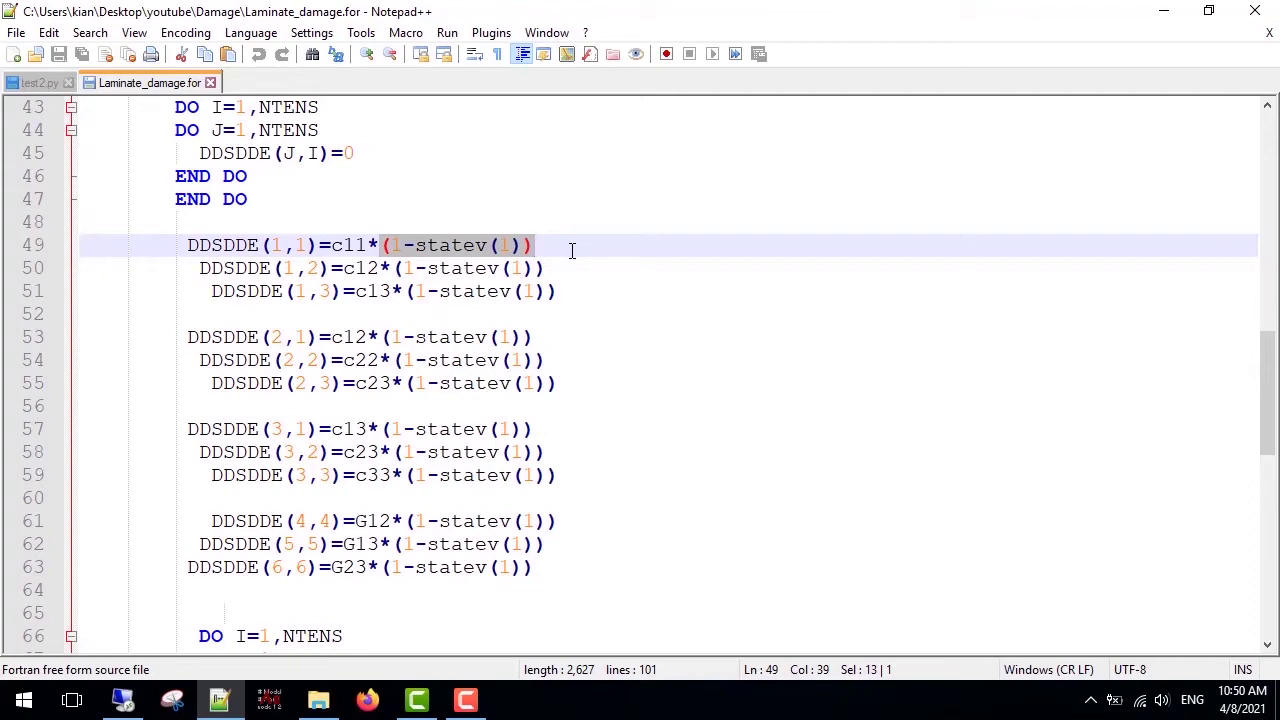
scroll(587, 281, down, 5)
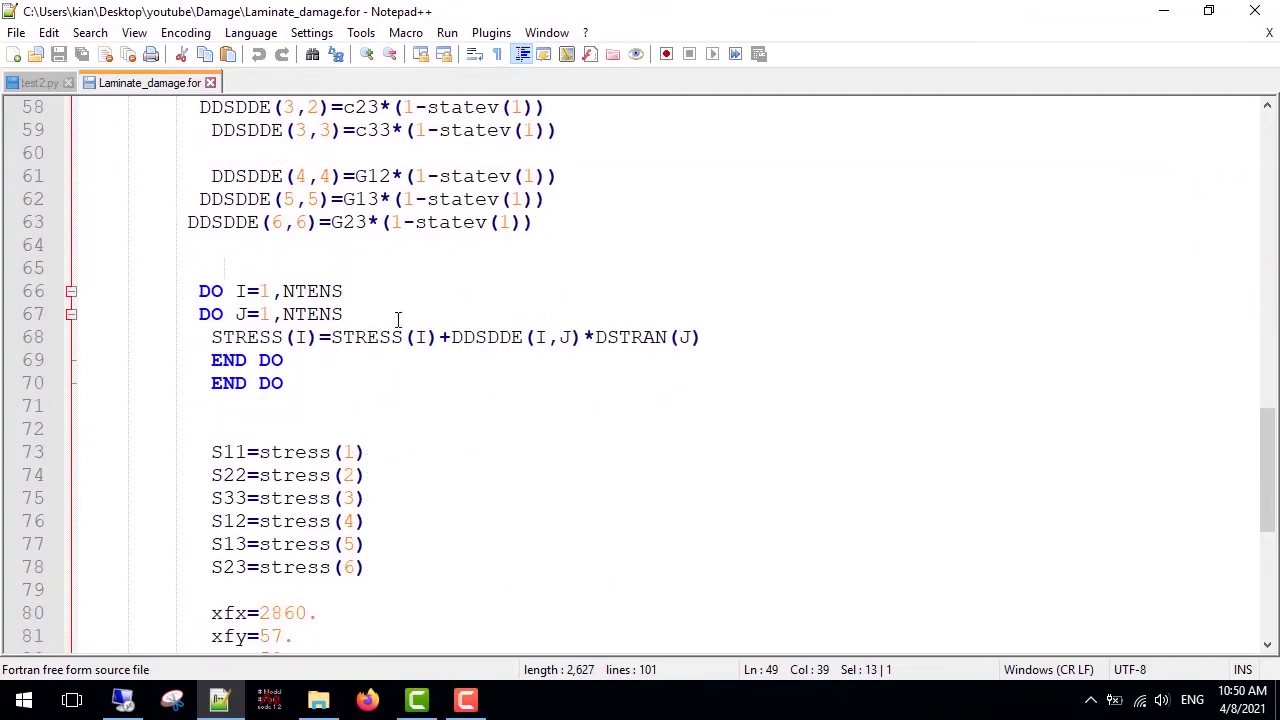
drag(302, 383, 124, 291)
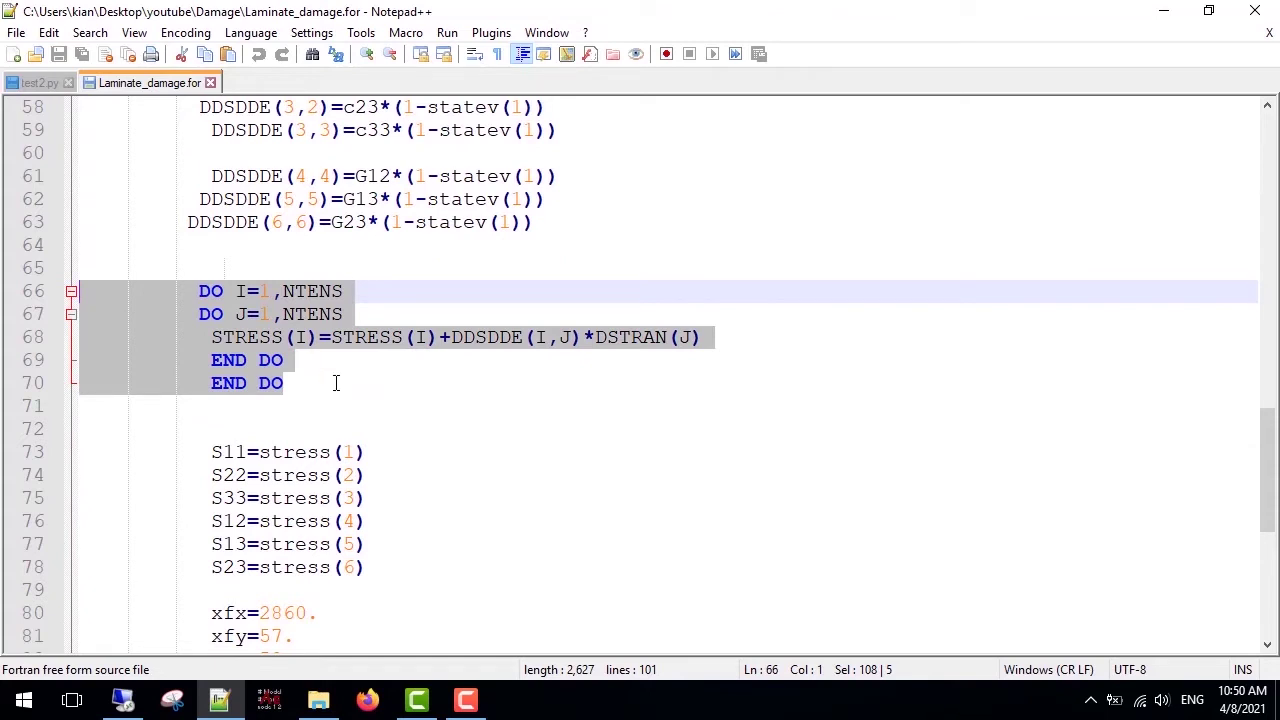
scroll(336, 383, down, 3)
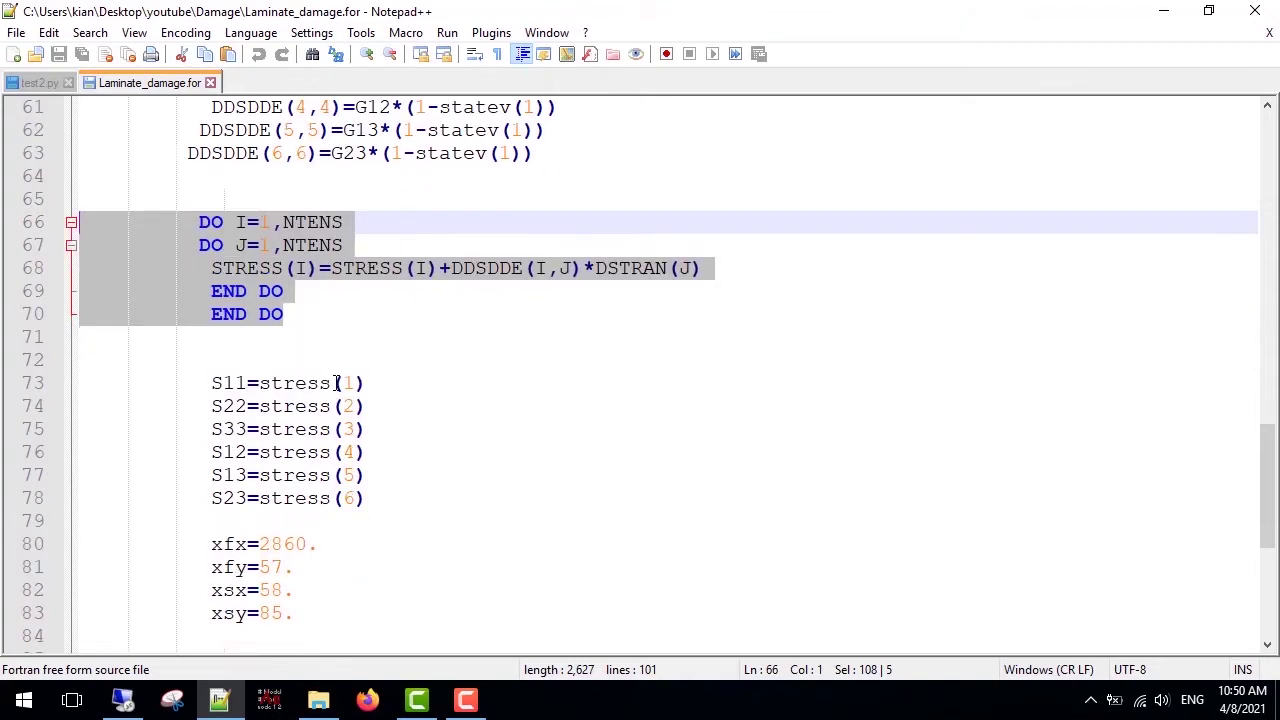
drag(208, 244, 1168, 567)
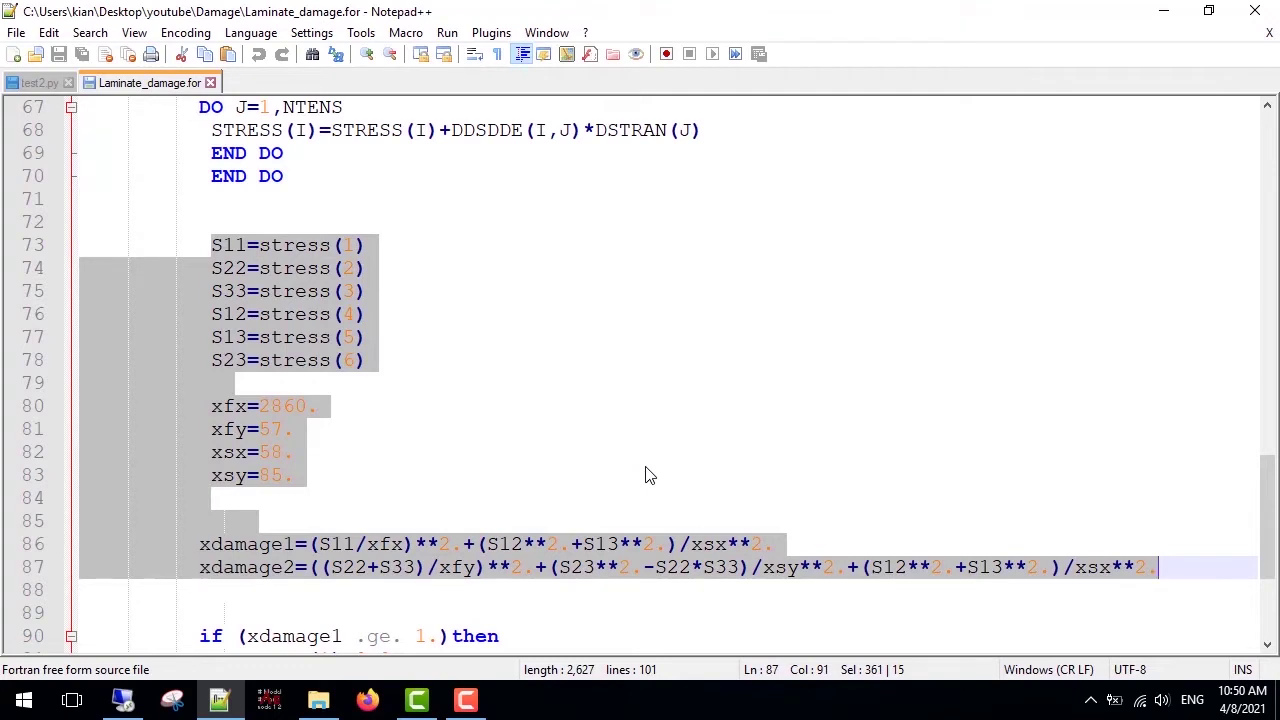
click(618, 474)
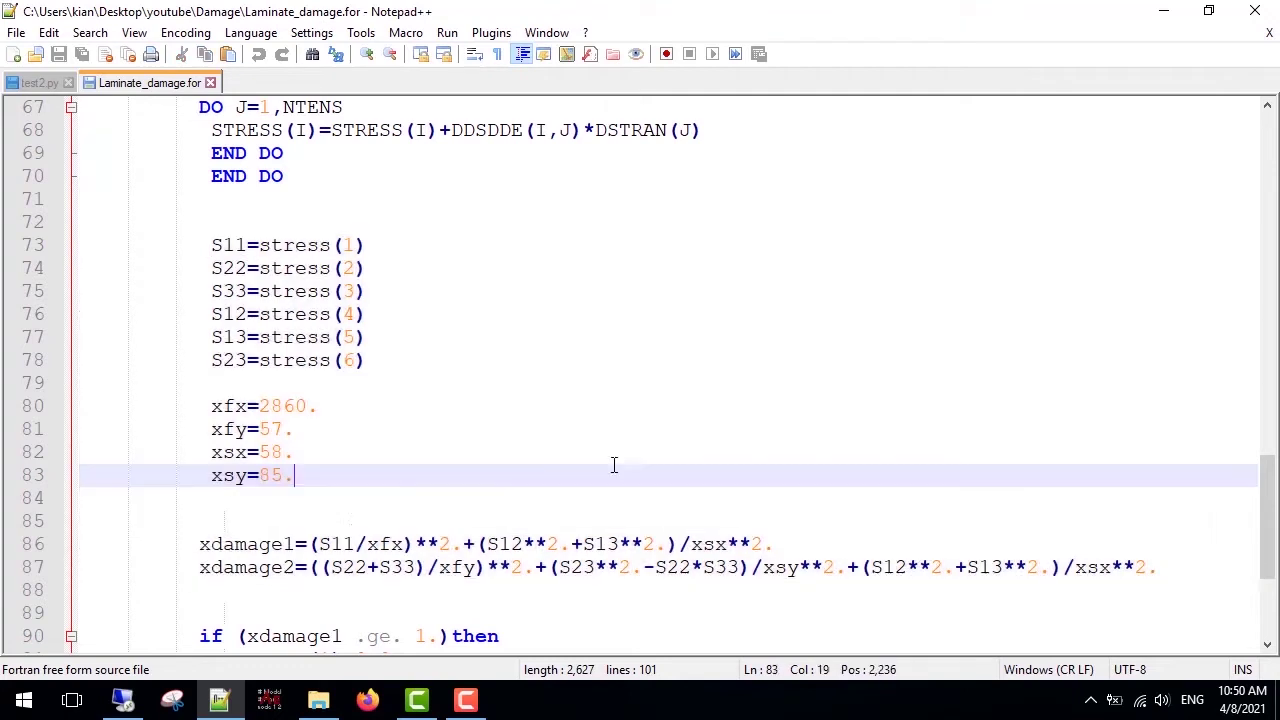
double_click(266, 543)
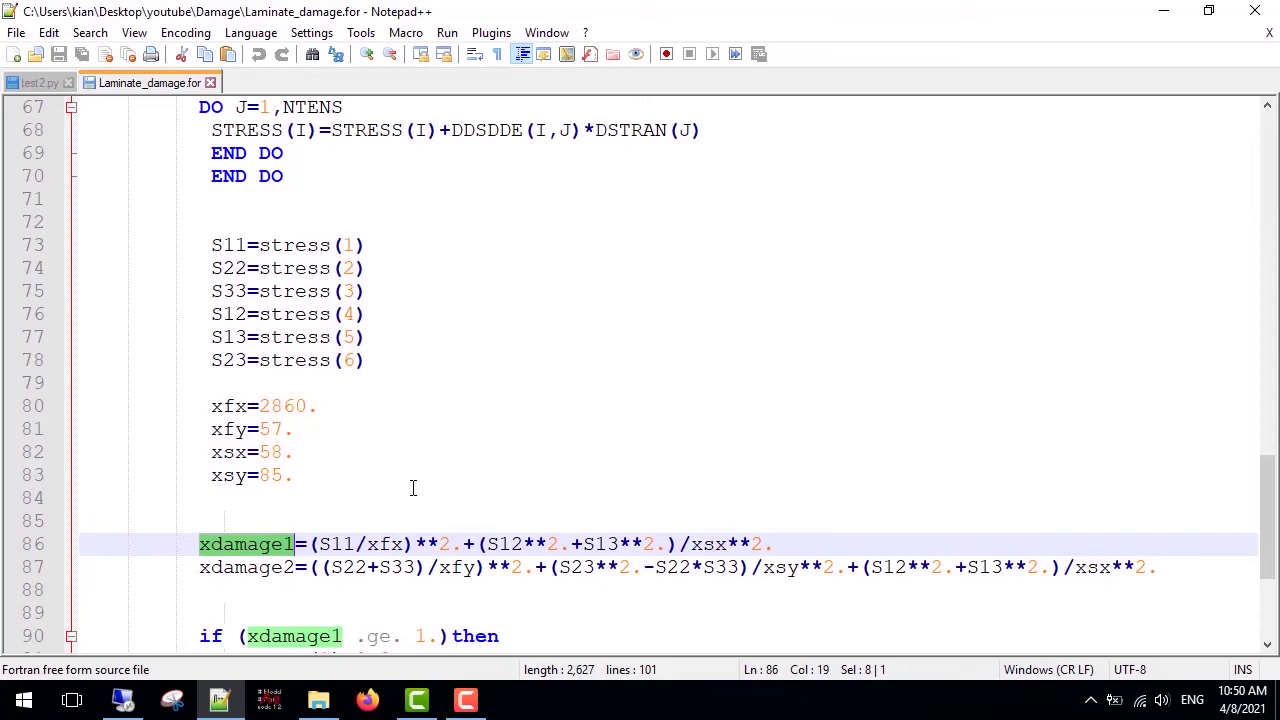
scroll(414, 486, down, 4)
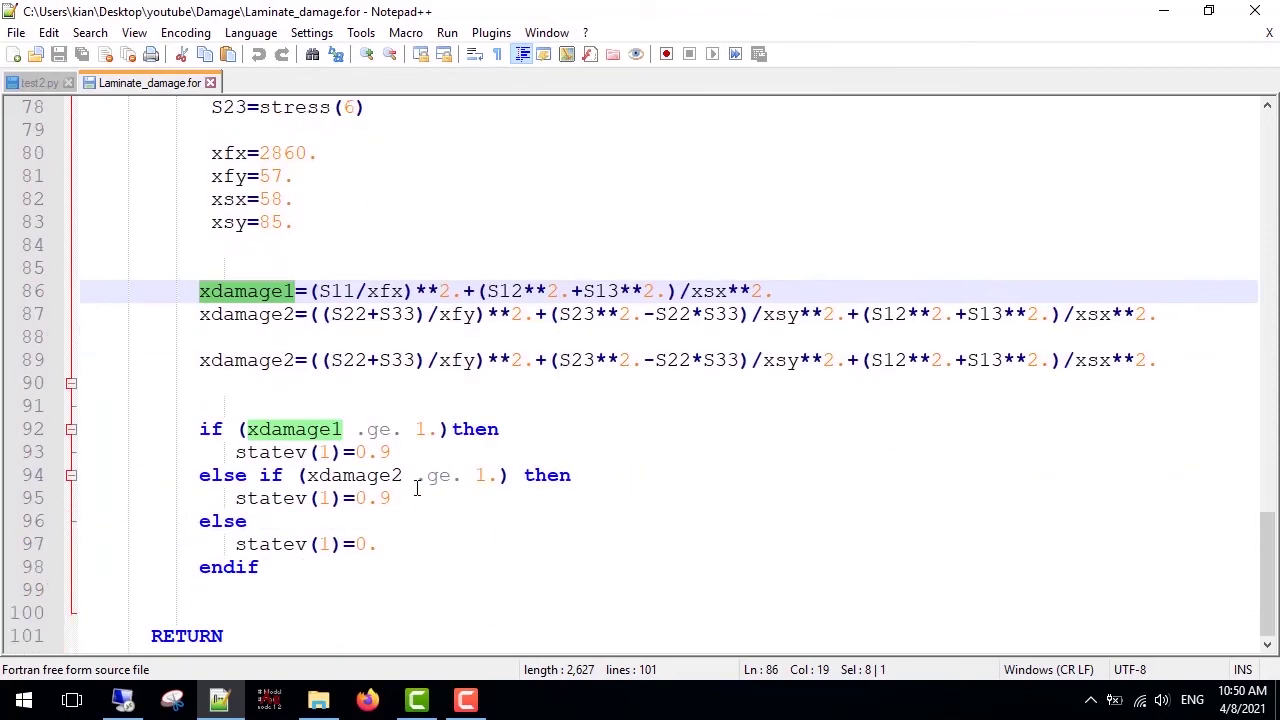
drag(199, 383, 343, 517)
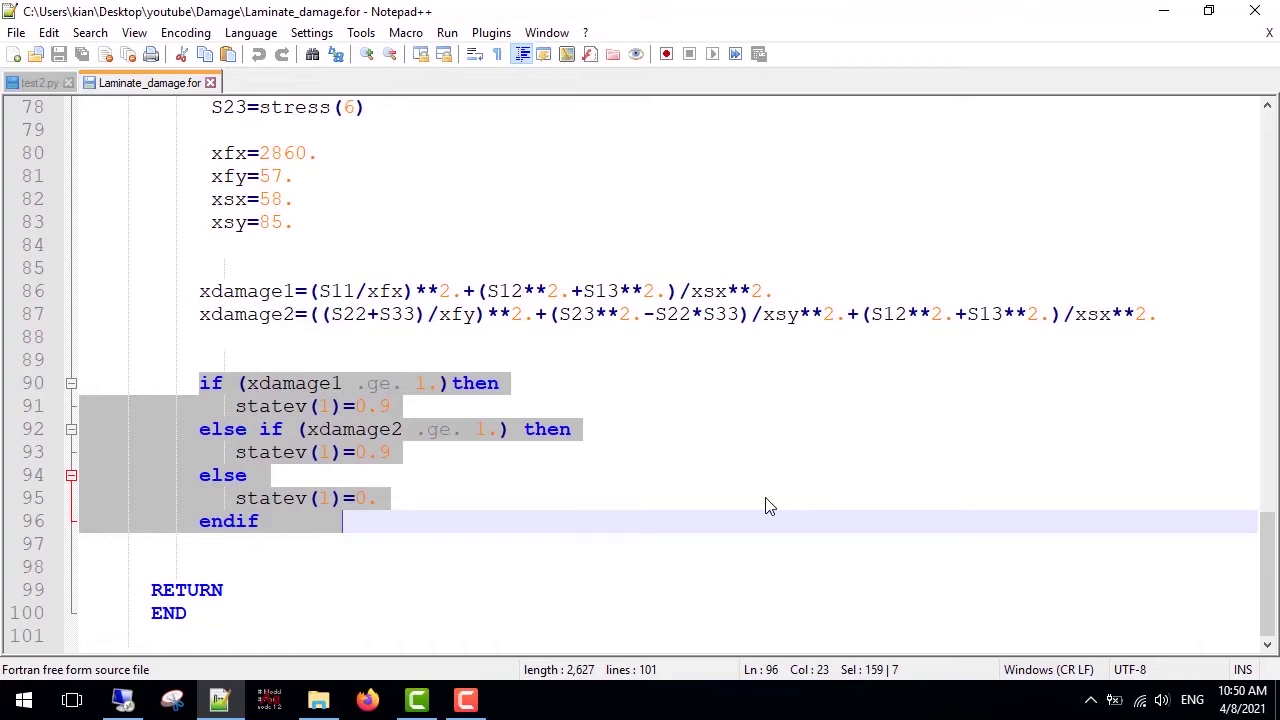
click(426, 538)
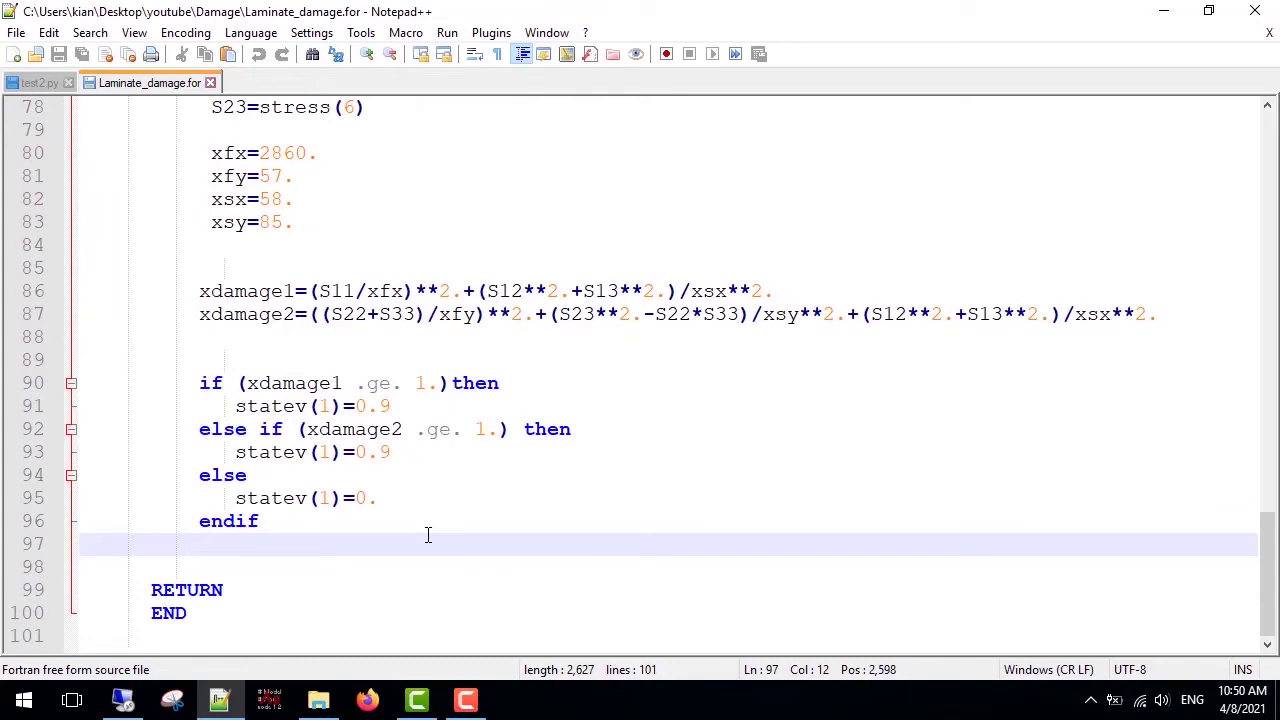
scroll(427, 535, up, 10)
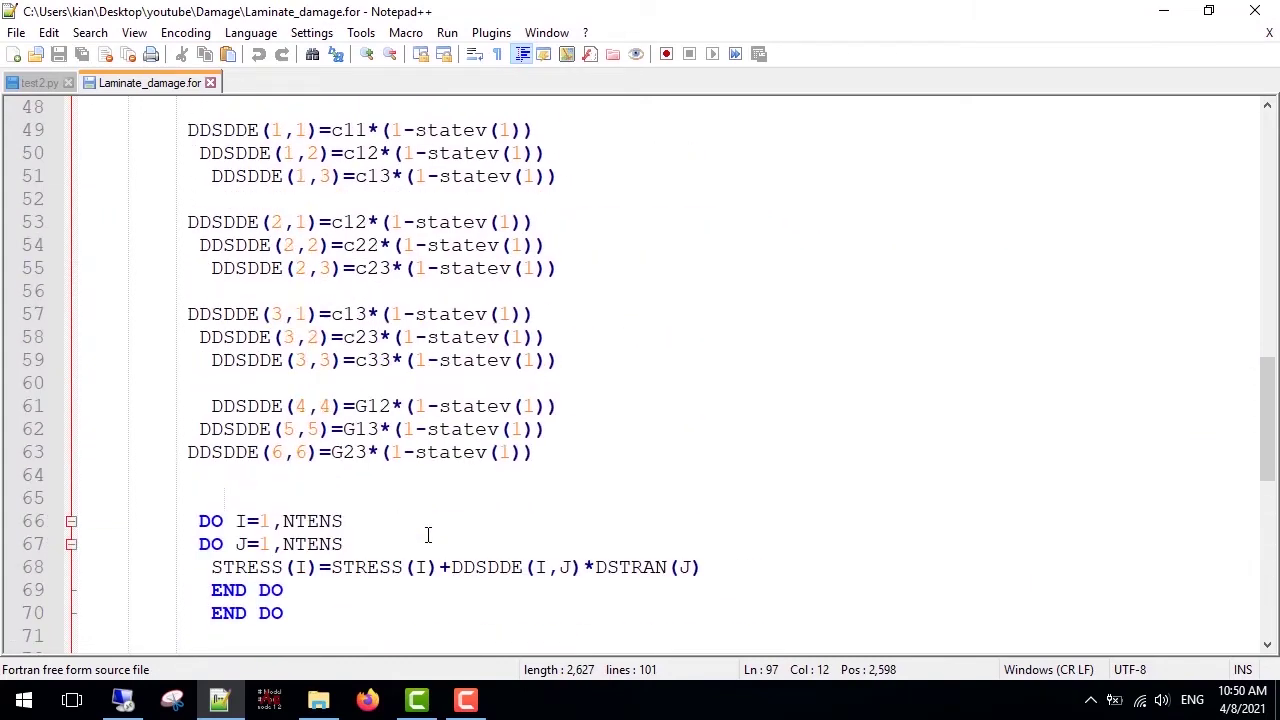
drag(392, 452, 548, 452)
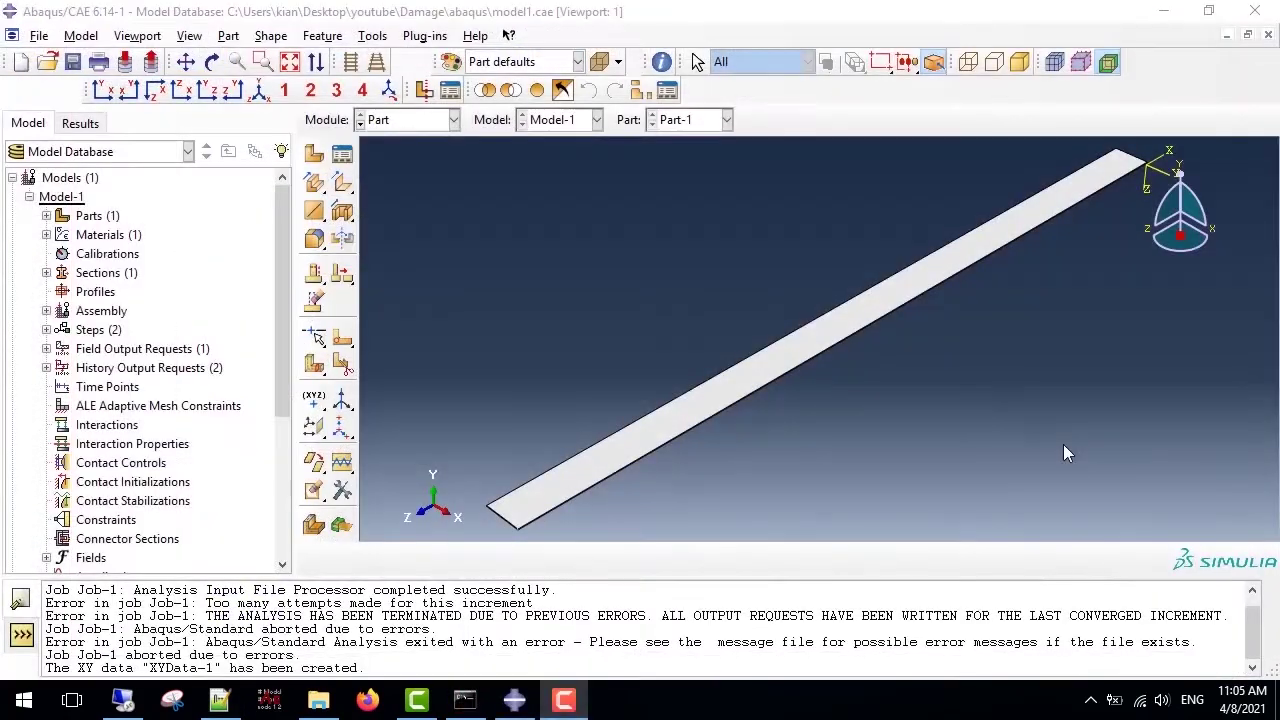
Switch to the Property module and open Material-1 from the Material Manager for editing
click(405, 120)
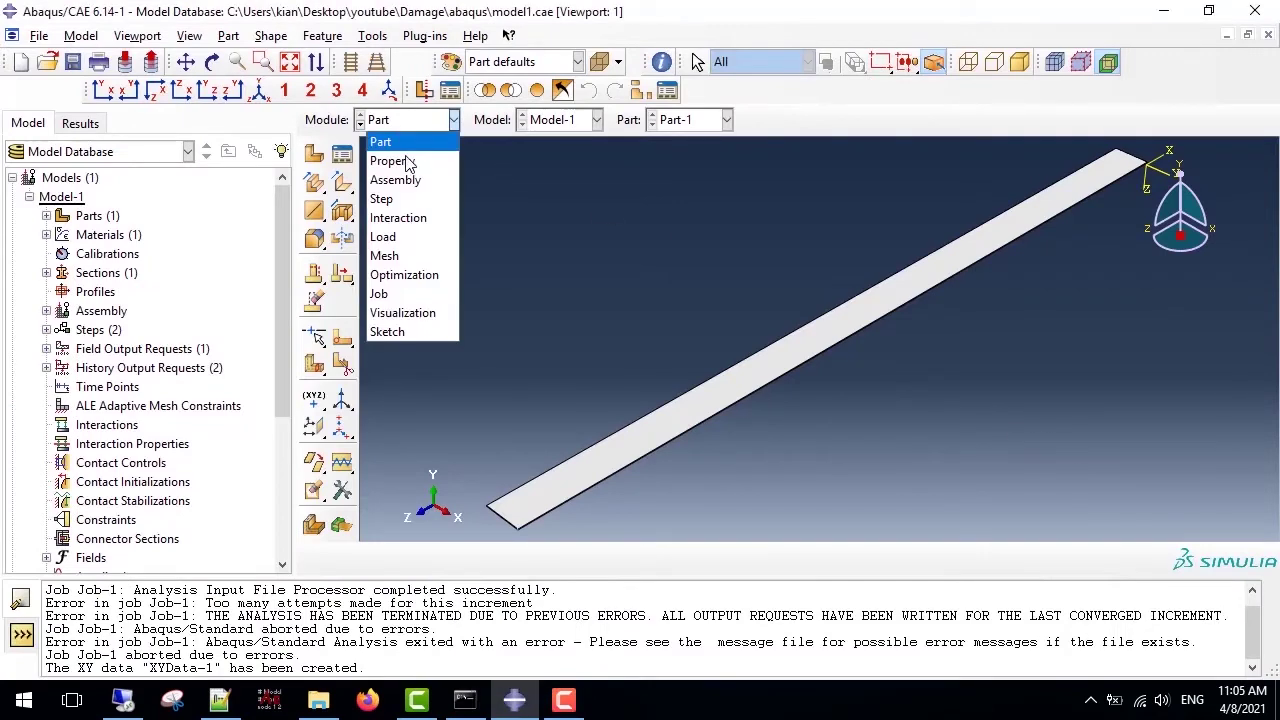
click(406, 160)
click(342, 153)
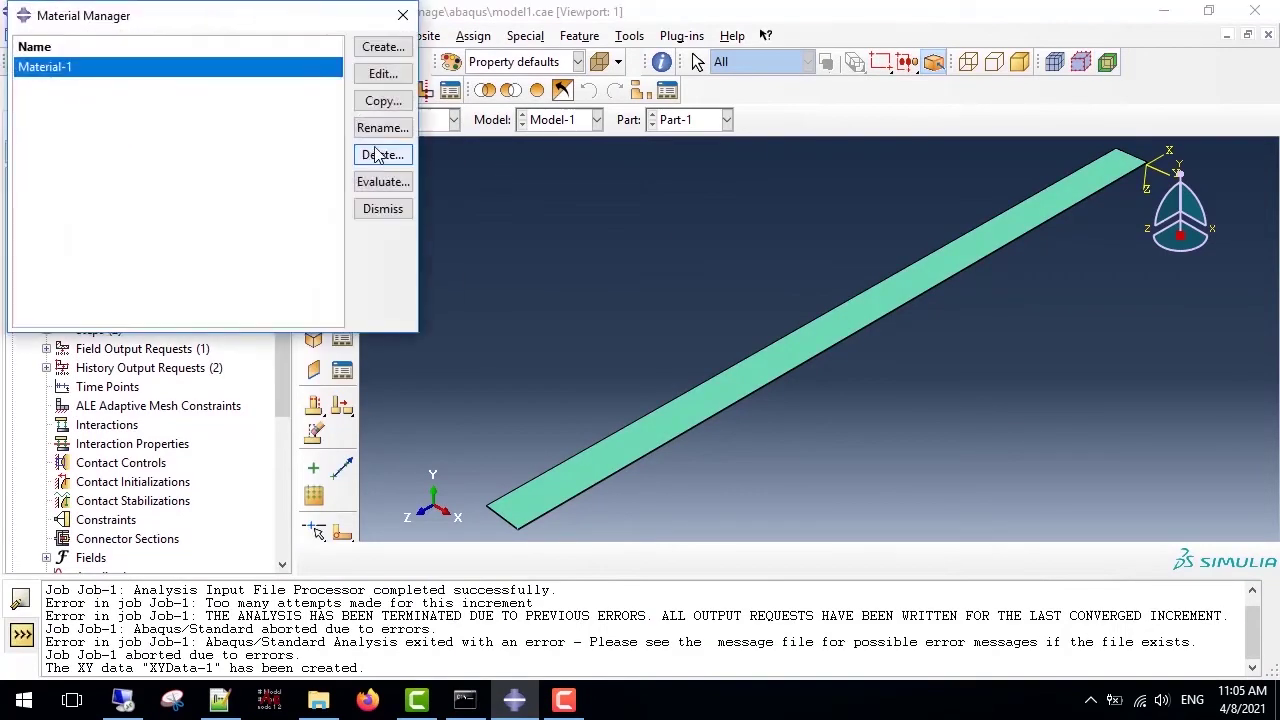
click(382, 76)
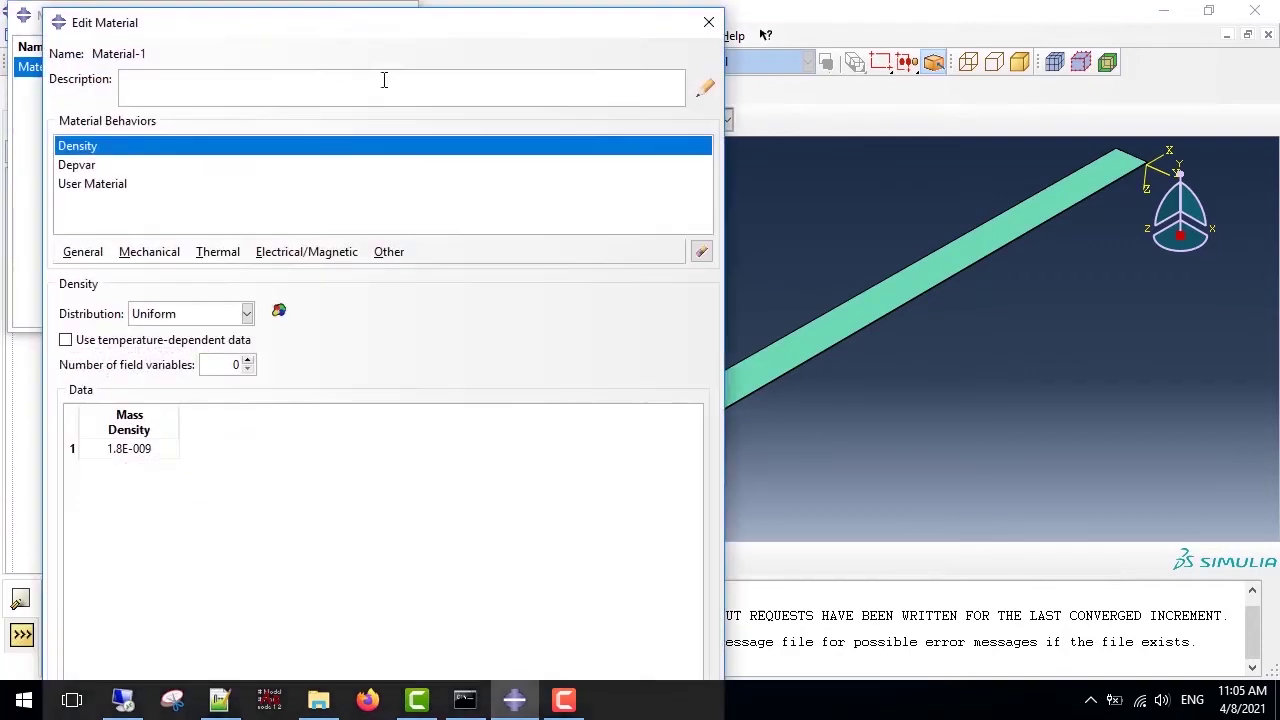
Review Material-1's Depvar and User Material constants, then close the editor and Material Manager
click(91, 168)
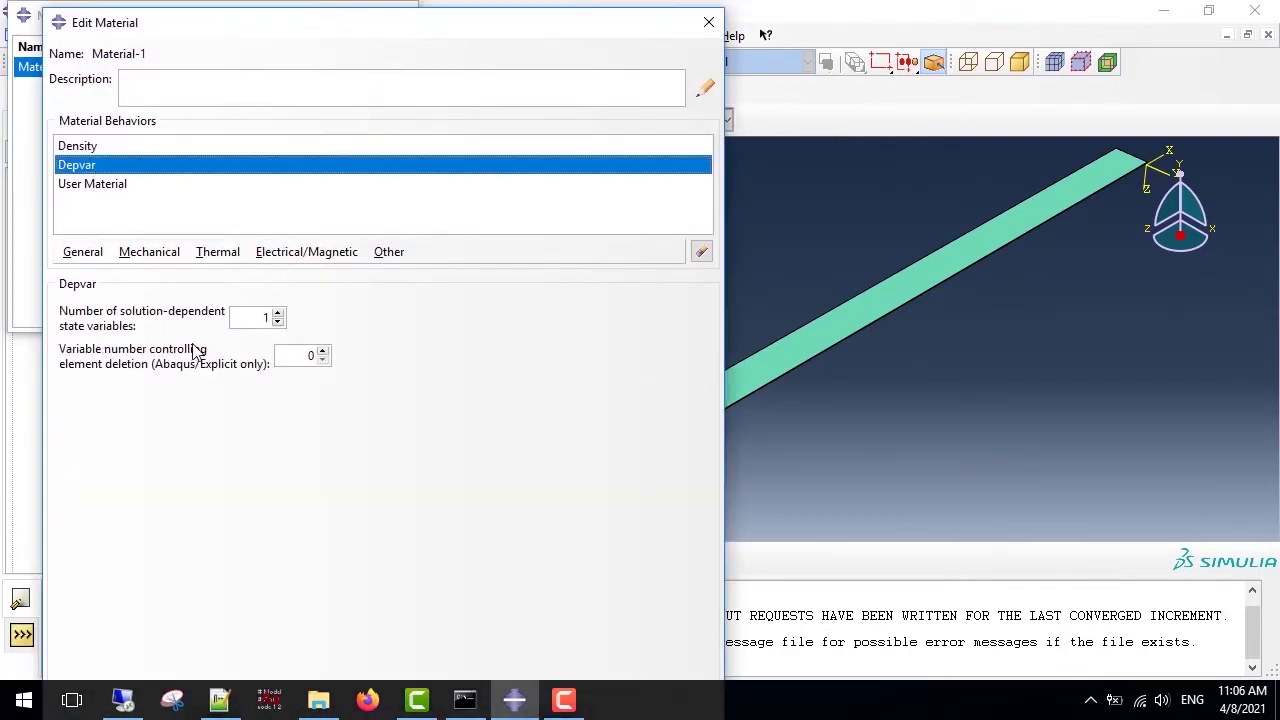
click(113, 187)
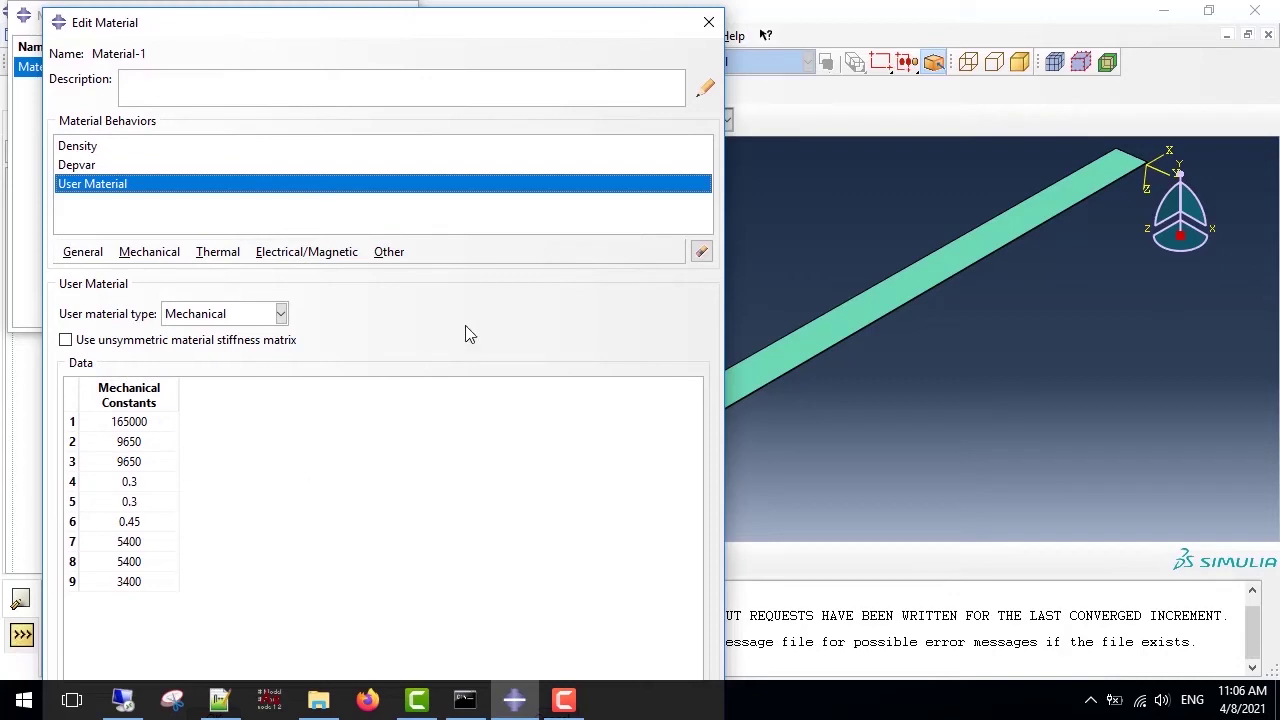
click(710, 24)
click(380, 206)
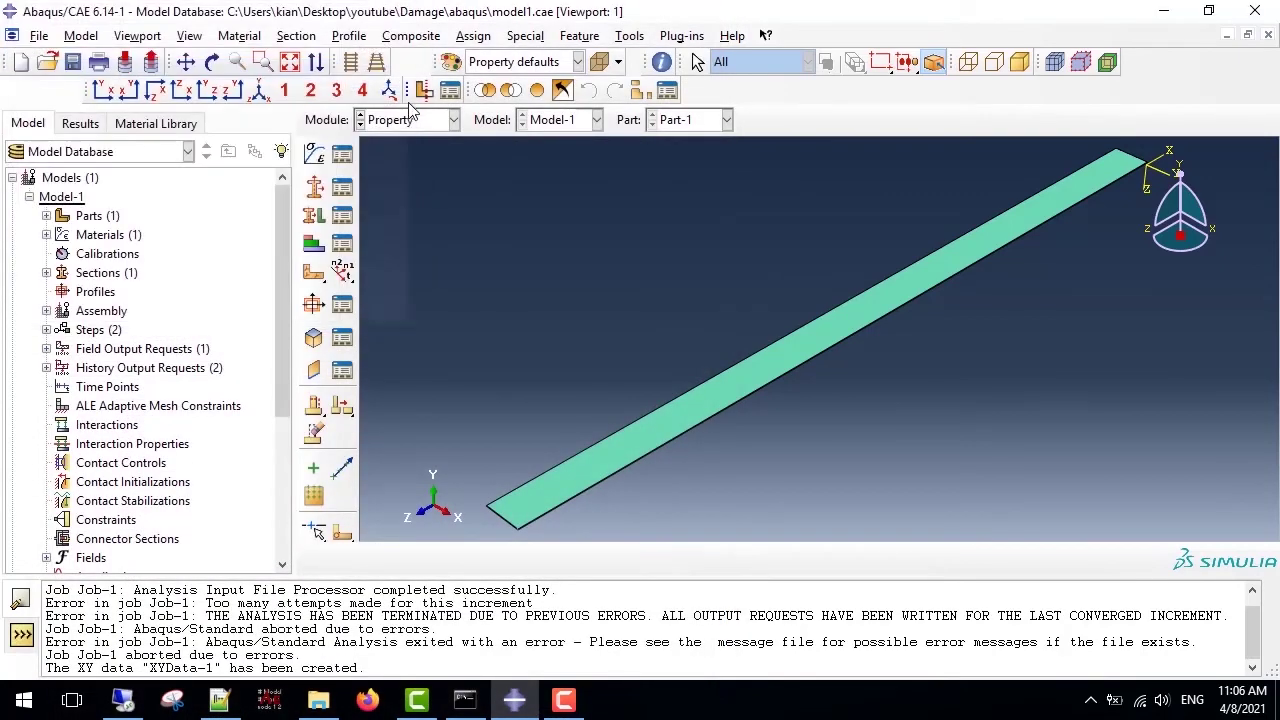
In the Step module, review Step-1's incrementation settings and cancel without changes
click(408, 119)
click(395, 194)
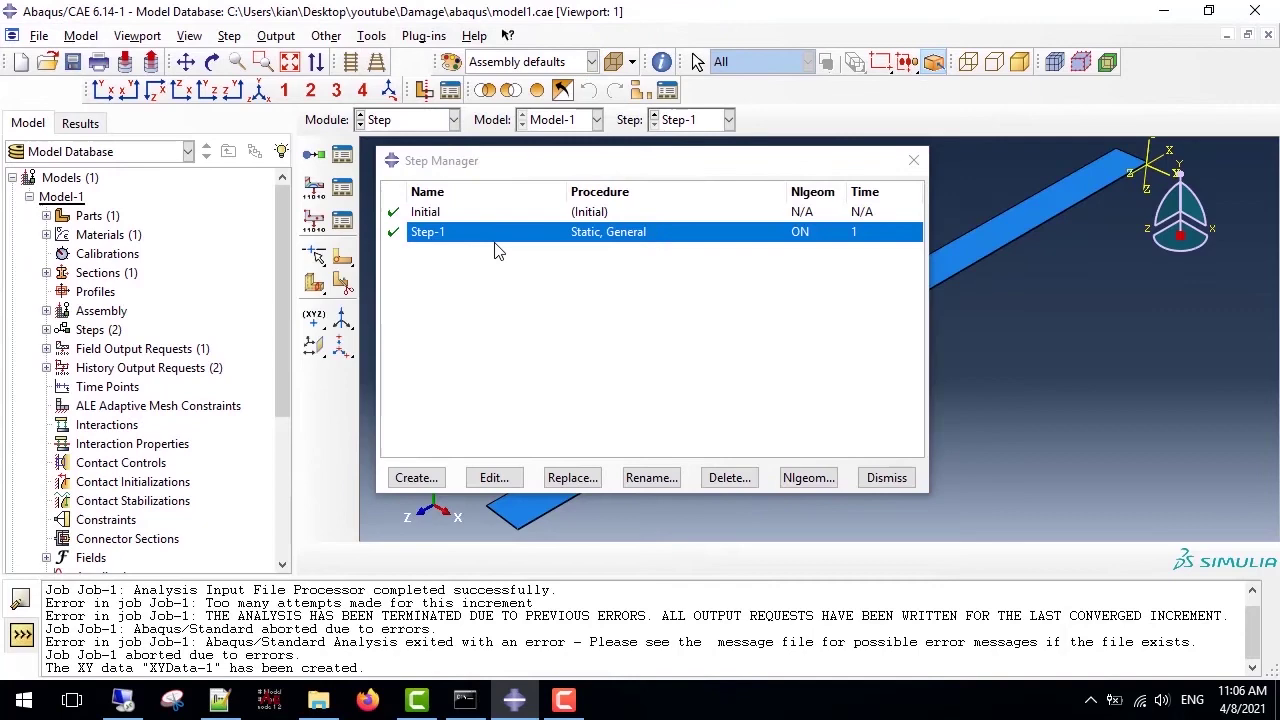
click(500, 478)
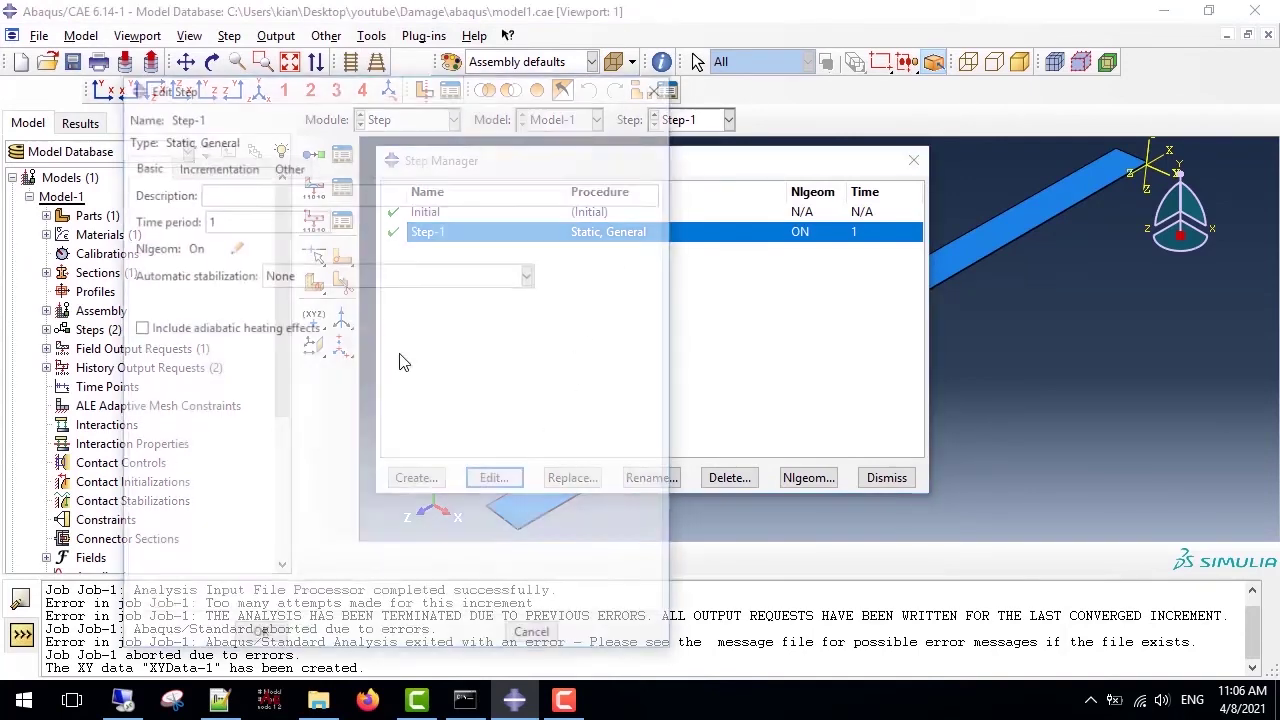
click(218, 167)
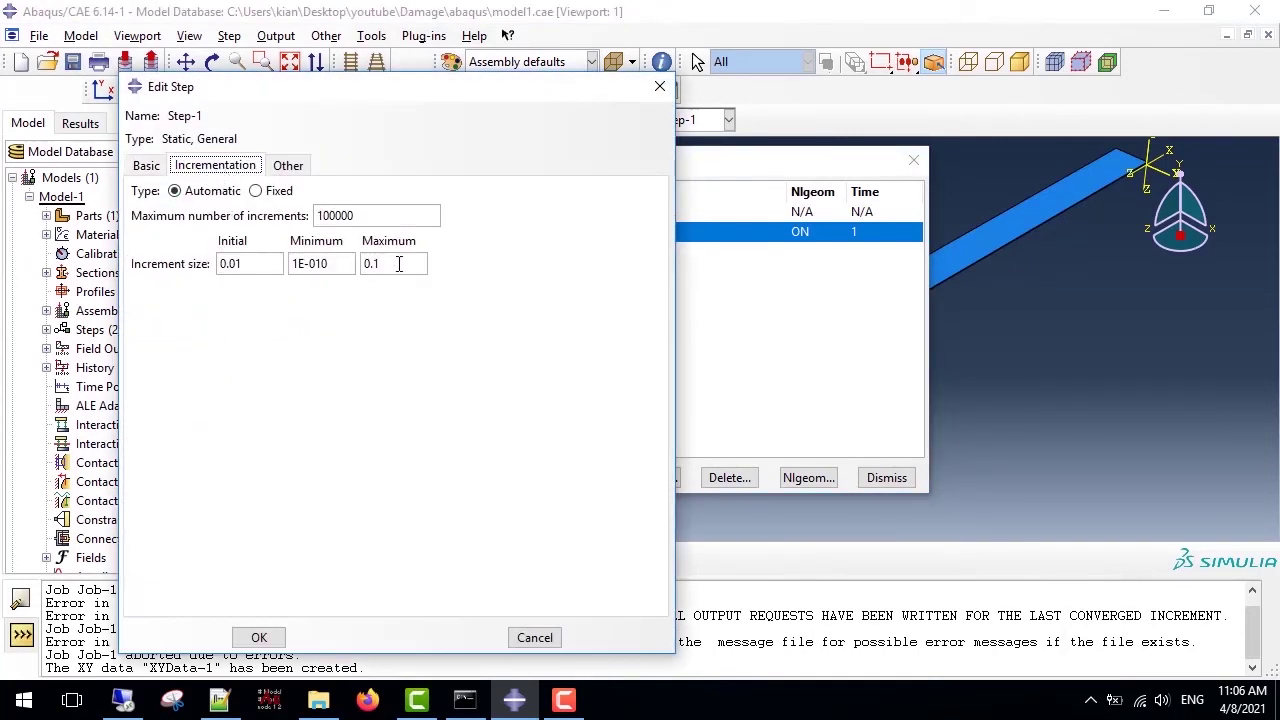
click(535, 638)
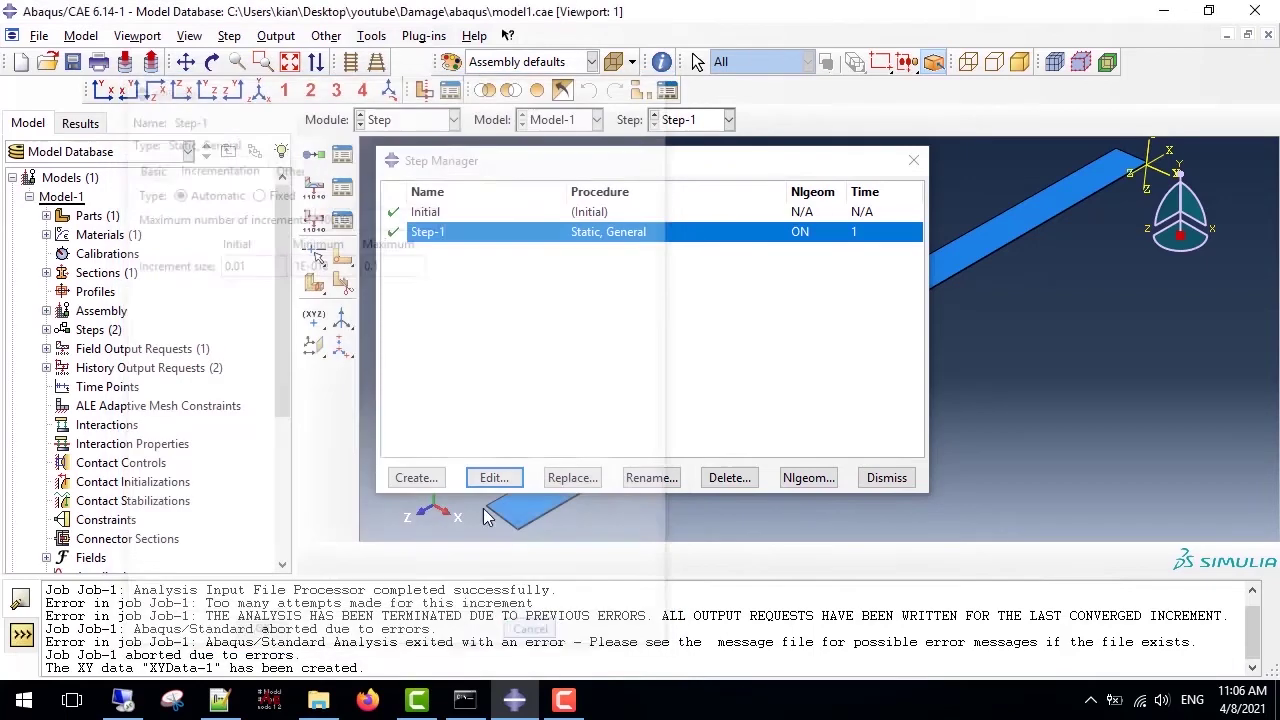
Check the field output request settings and close them unchanged
click(342, 182)
click(455, 199)
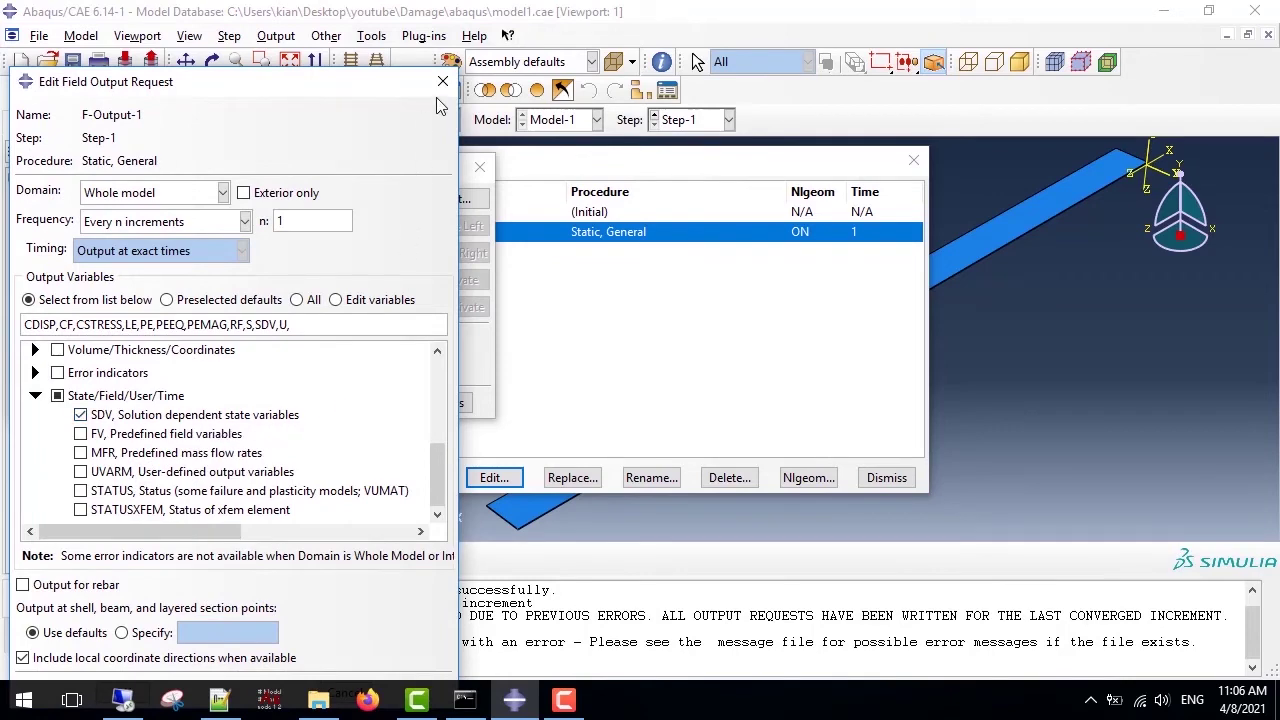
click(443, 81)
click(479, 166)
In the Load module, review boundary condition BC-1 and cancel without changes
click(406, 120)
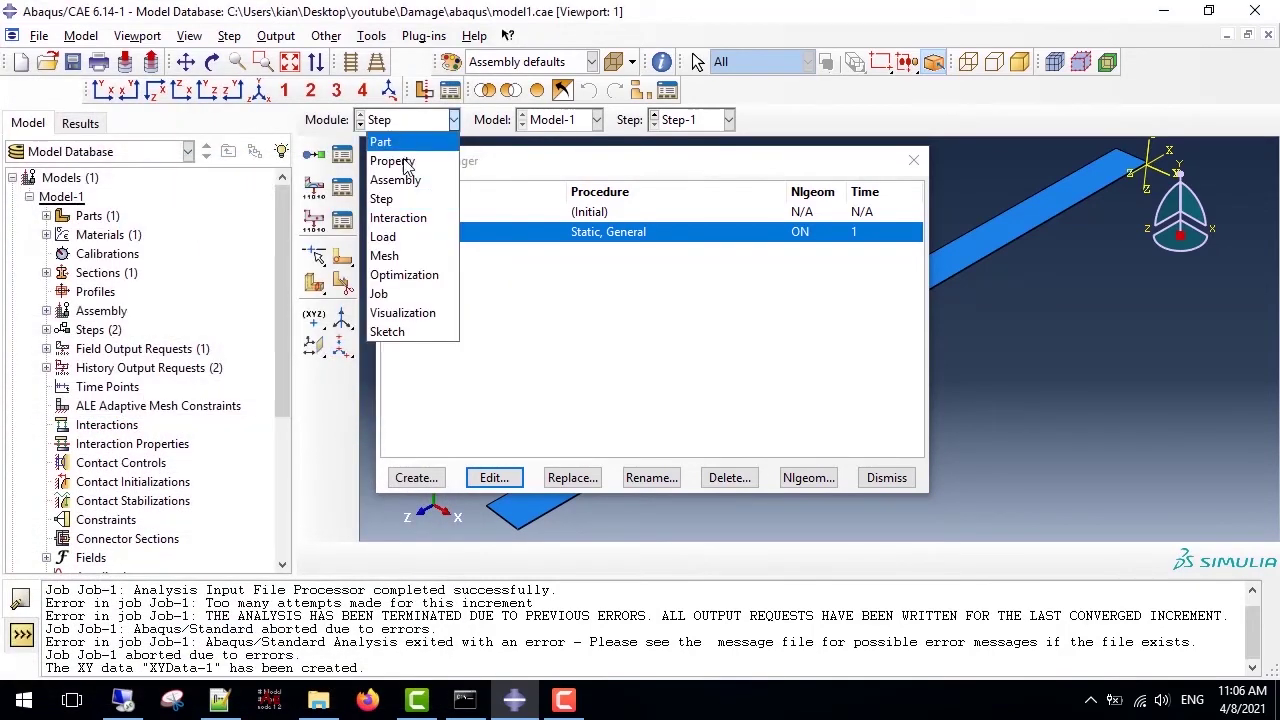
click(395, 239)
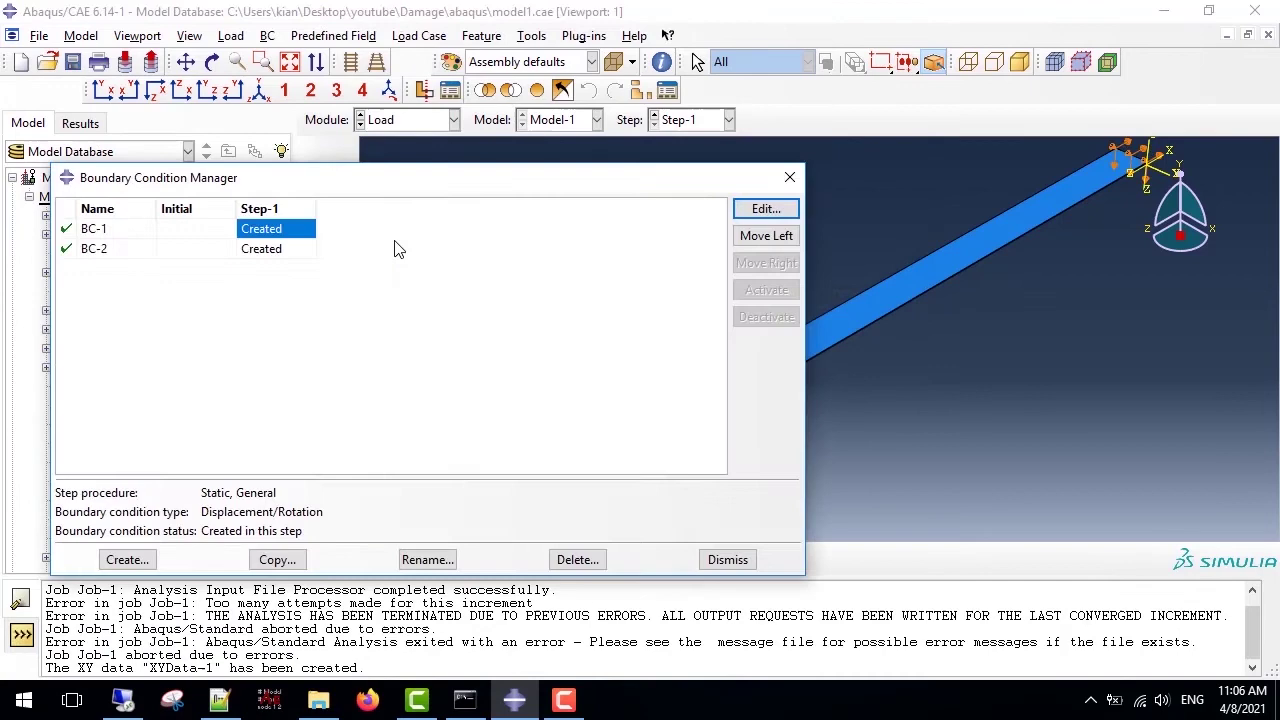
click(763, 212)
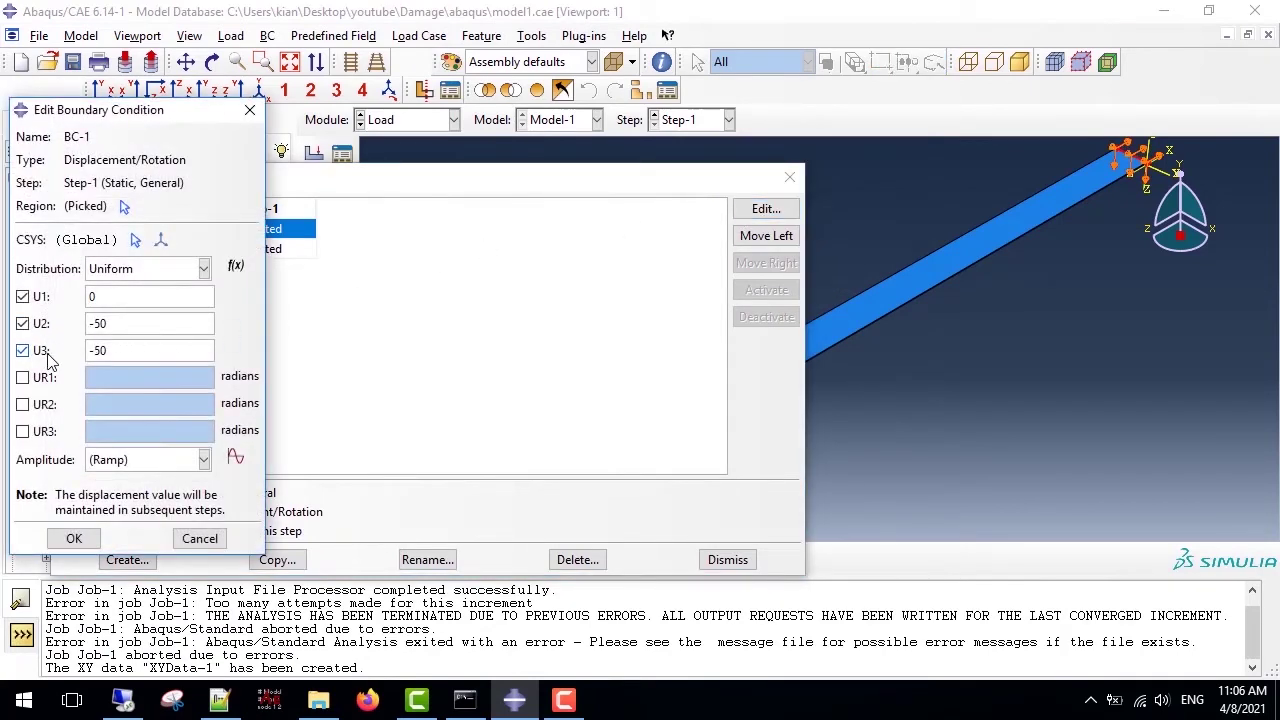
click(197, 538)
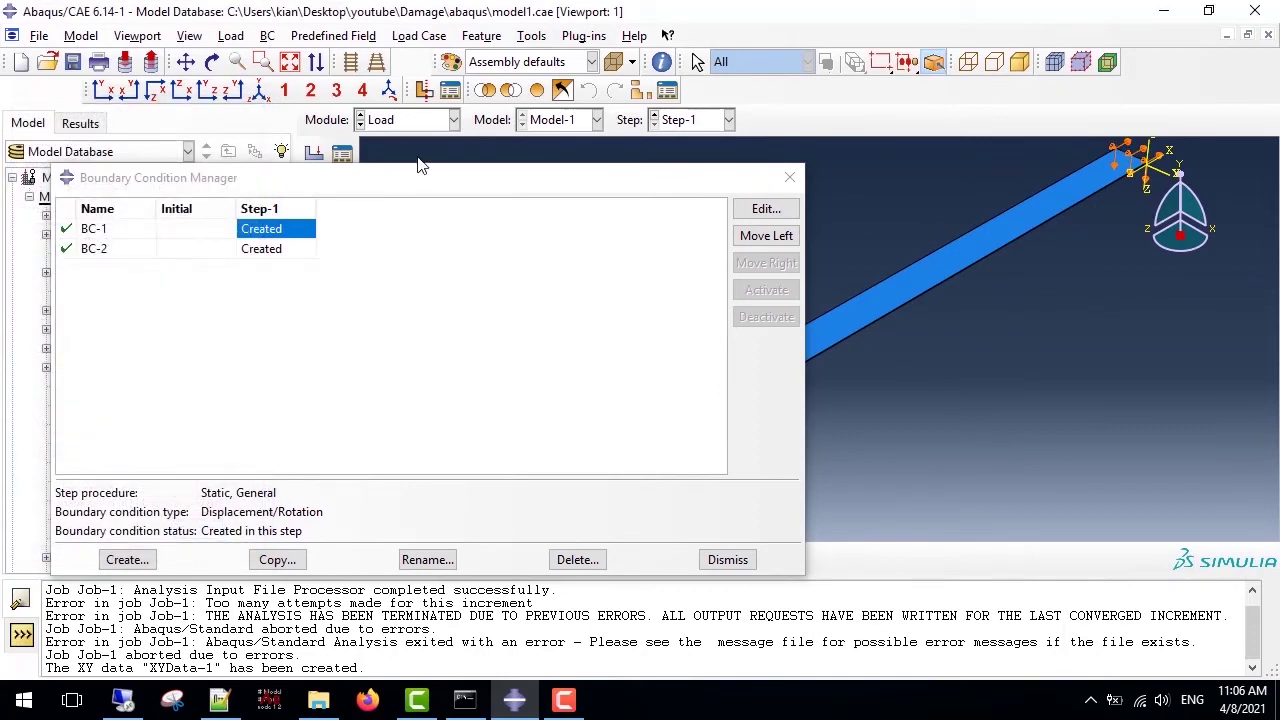
click(422, 121)
In the Mesh module, check the strip's element type and close it unchanged
click(412, 257)
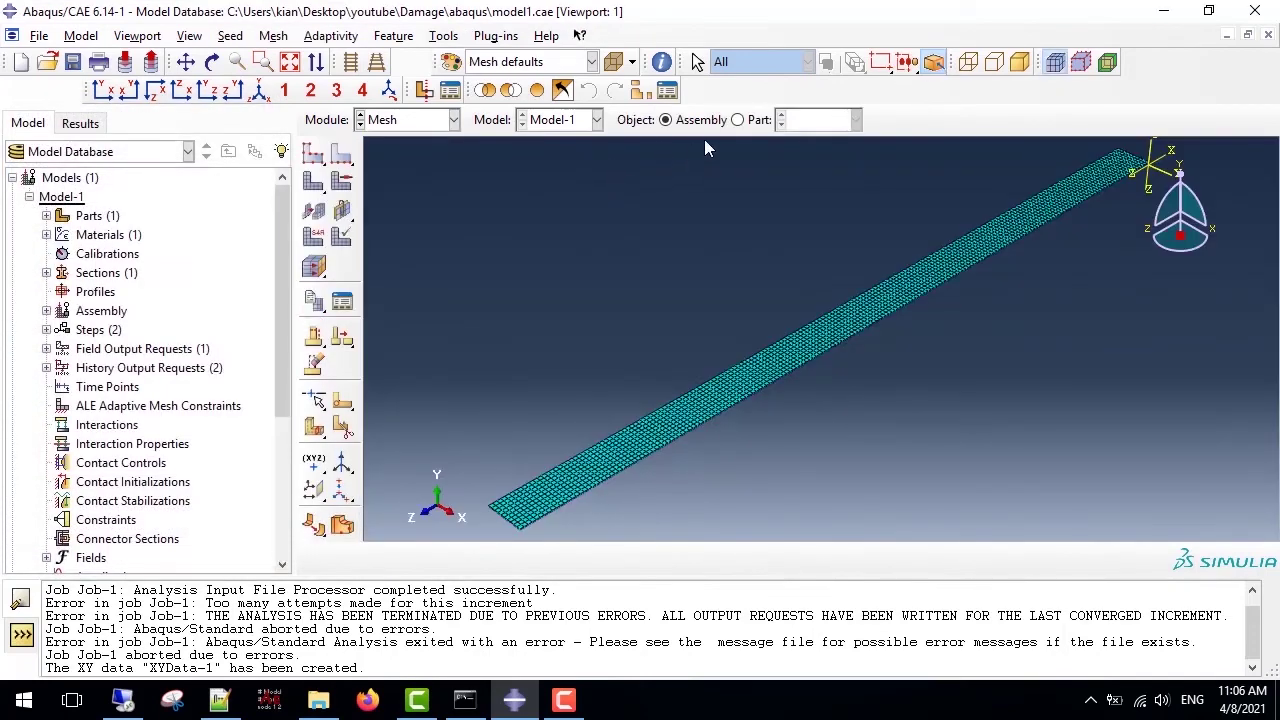
click(313, 236)
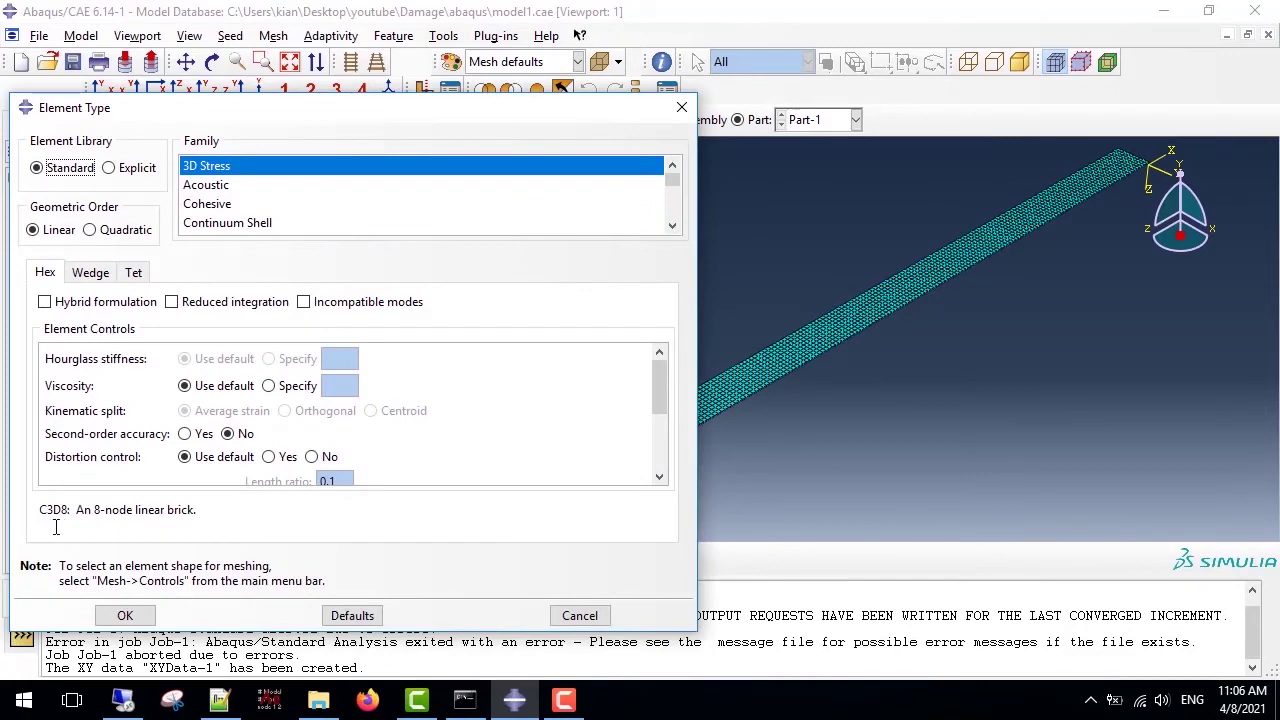
click(560, 616)
Switch to the Job module, resubmit Job-1 and open its monitor to view errors
click(412, 120)
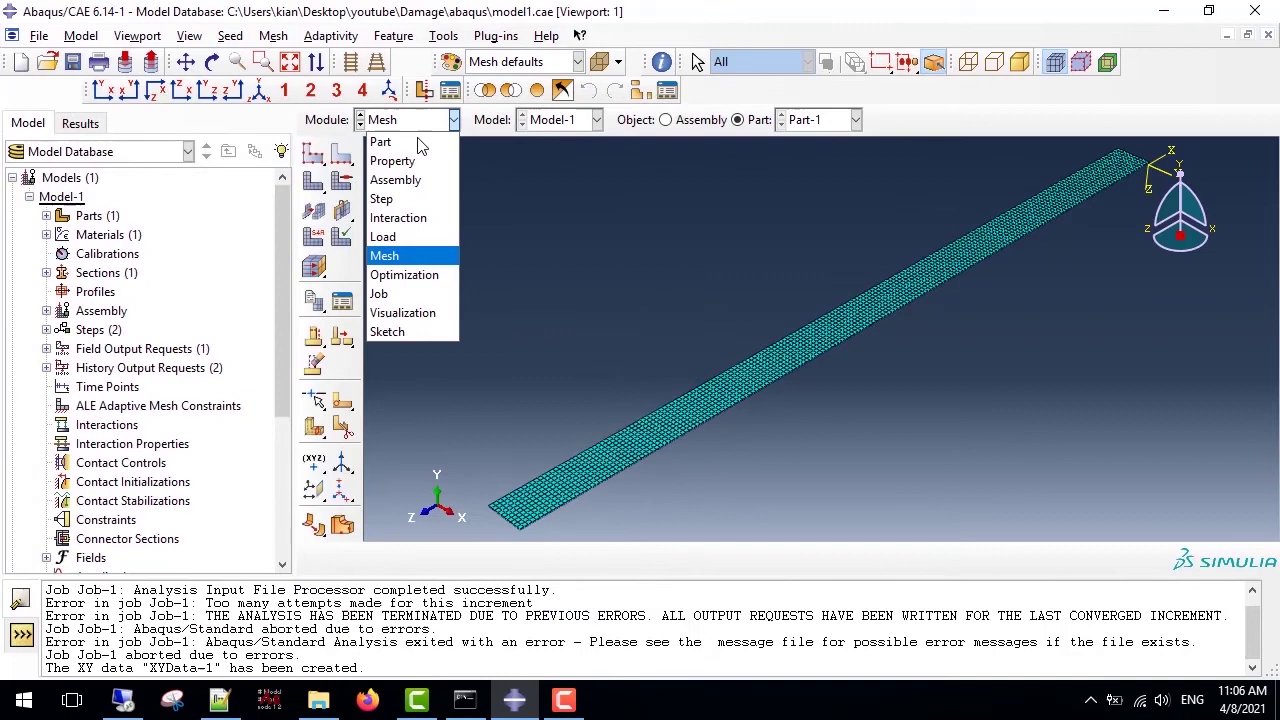
click(379, 293)
click(342, 154)
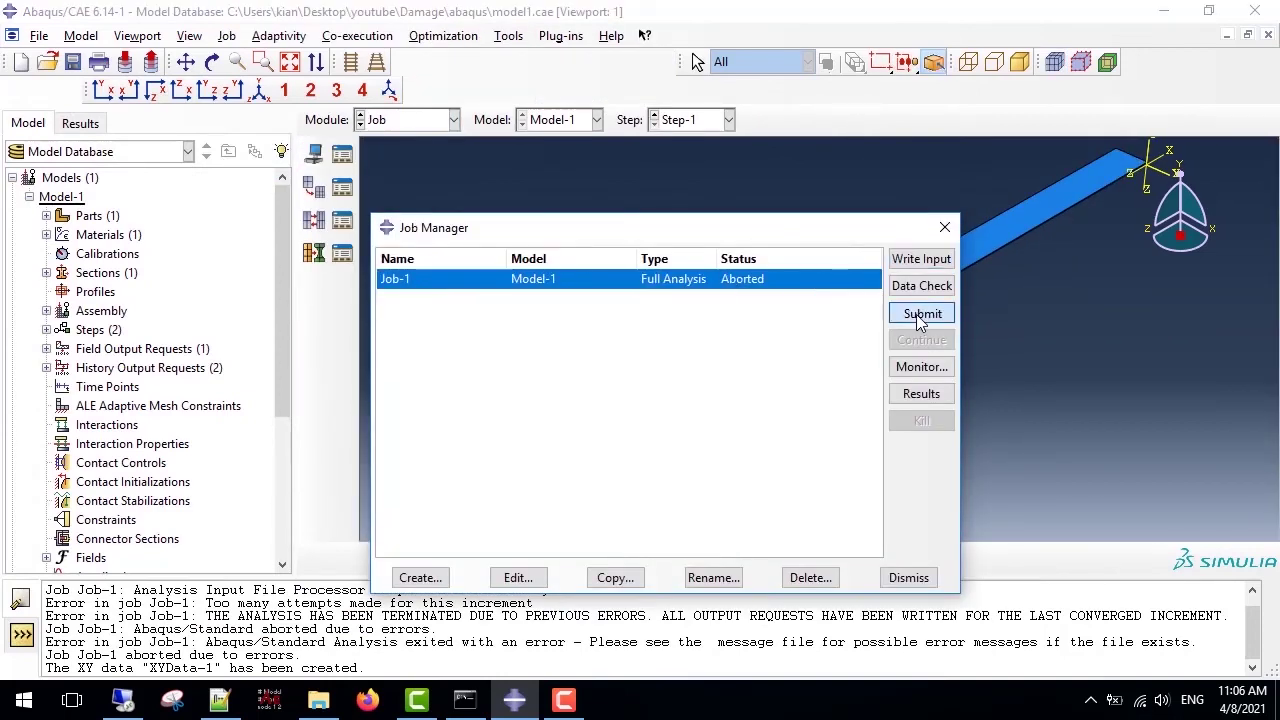
click(921, 314)
click(921, 366)
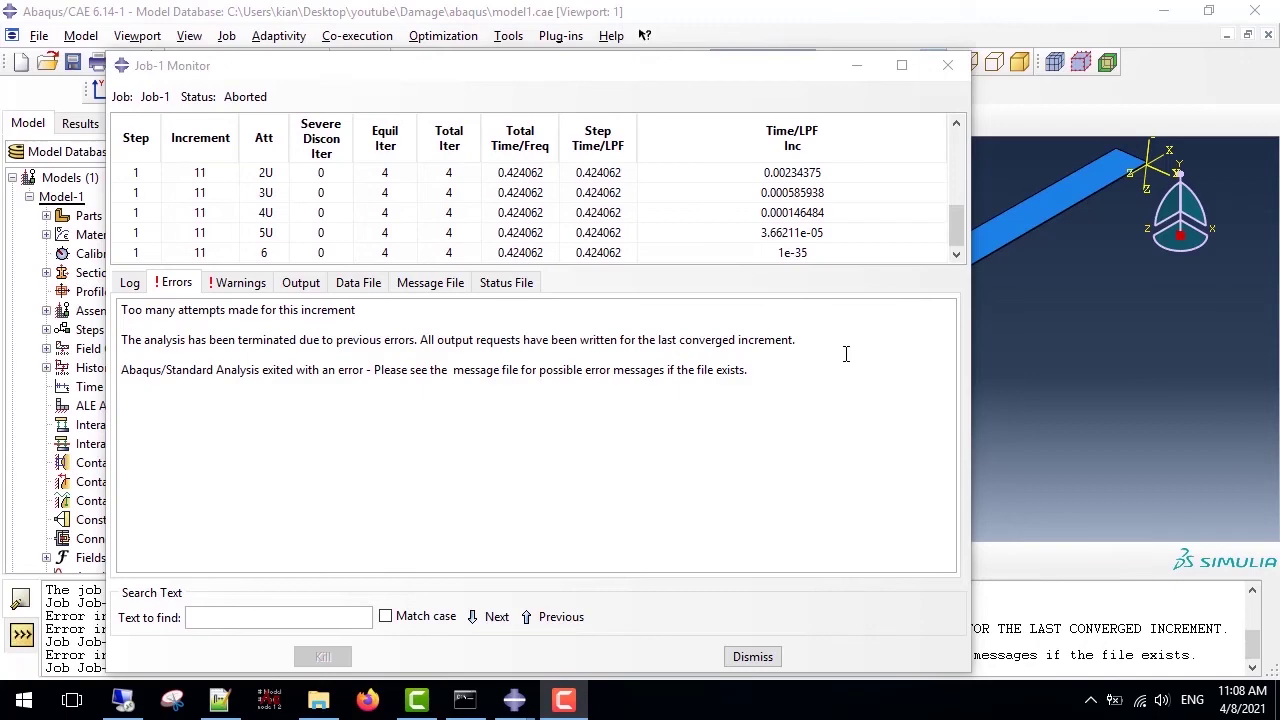
Open Job-1's results and select all RF3 reaction force entries from ODB history output
click(754, 657)
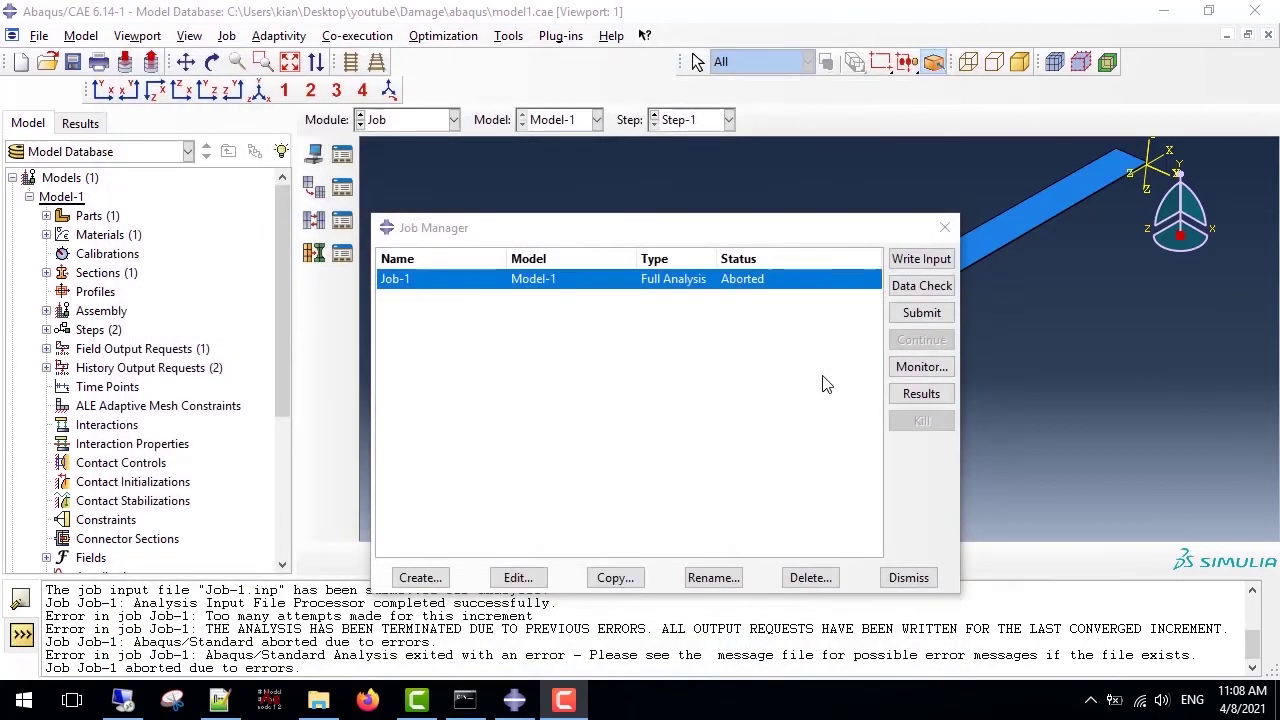
click(921, 393)
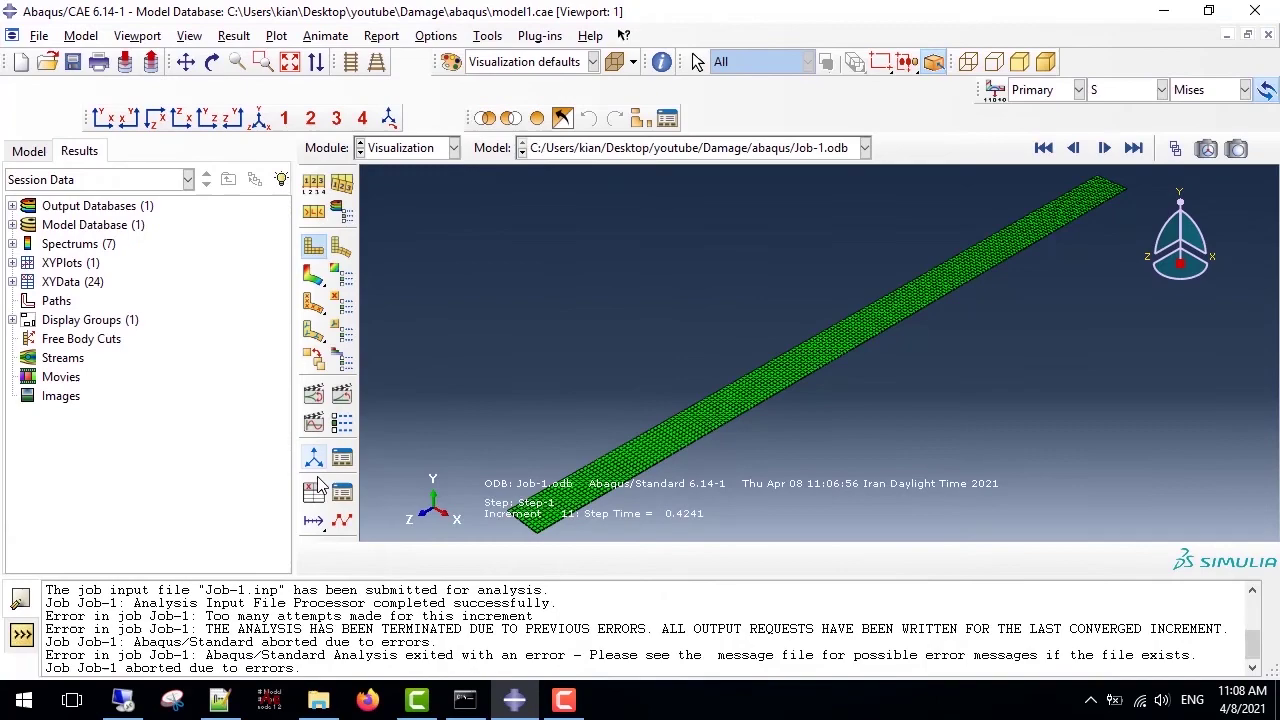
click(313, 490)
click(49, 417)
scroll(541, 345, down, 3)
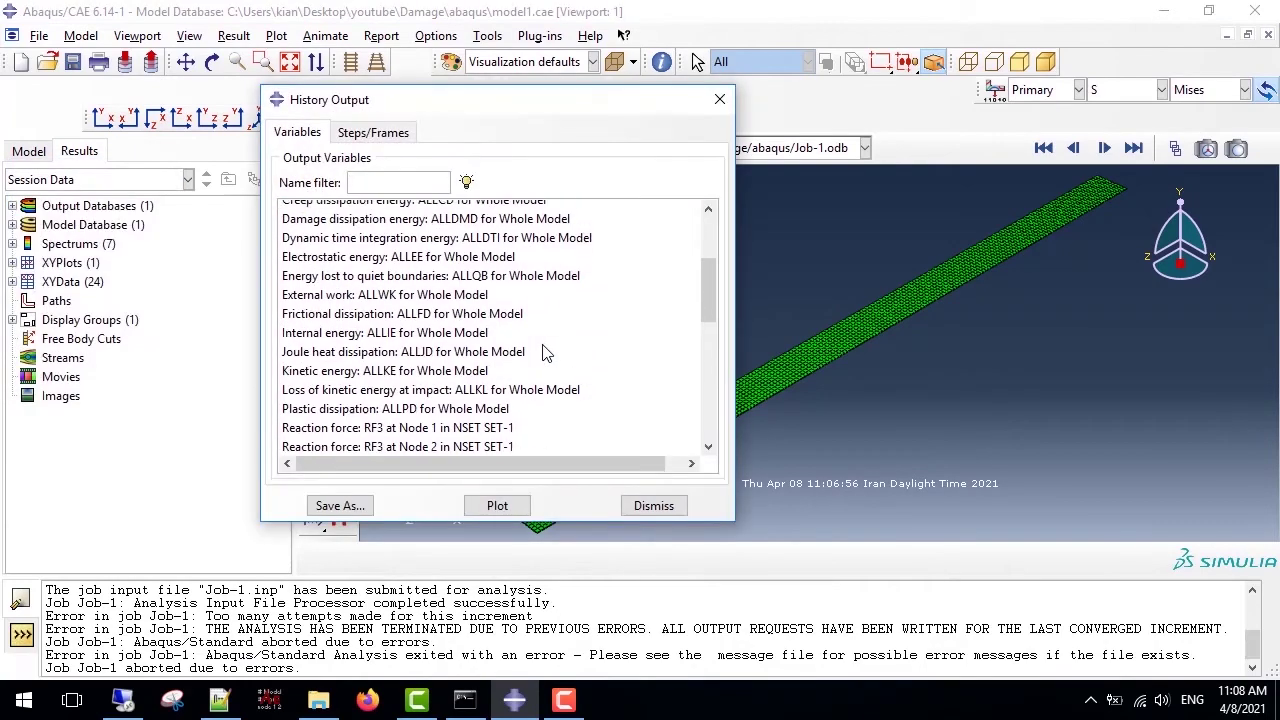
click(527, 418)
scroll(528, 420, down, 8)
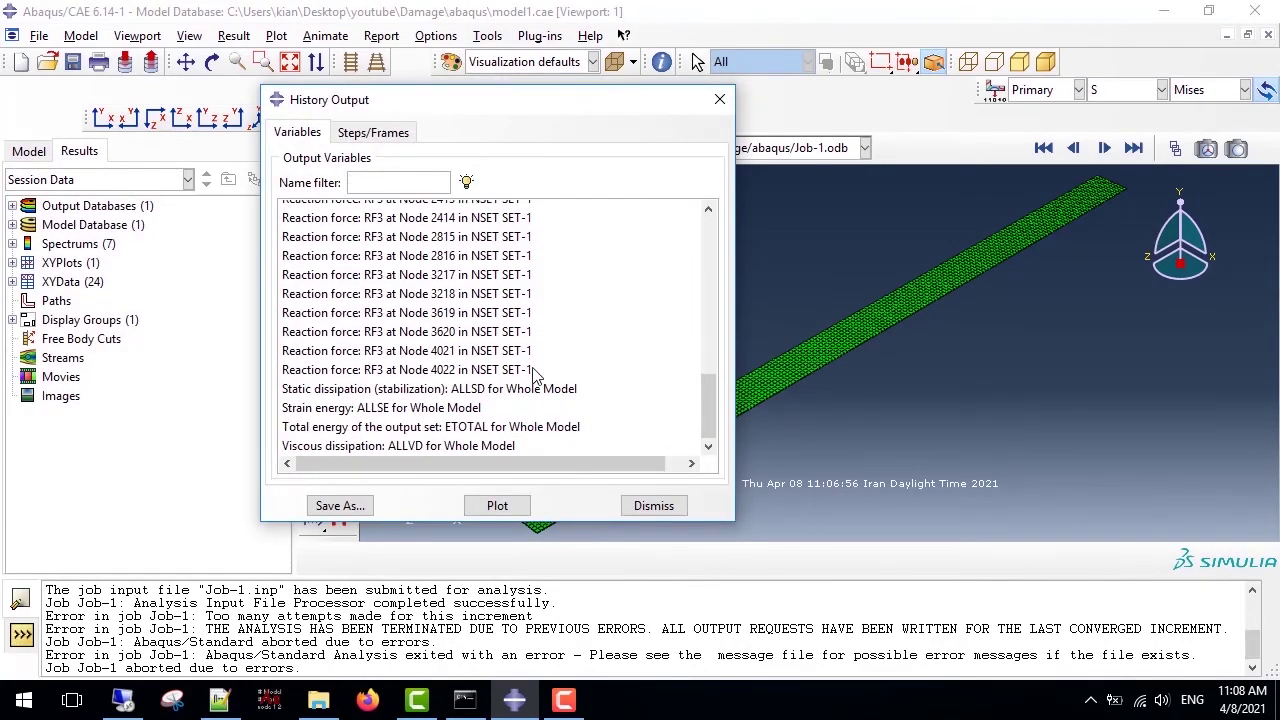
shift+click(533, 370)
Save the selected RF3 curves summed as new XY data and plot it
click(340, 505)
click(418, 325)
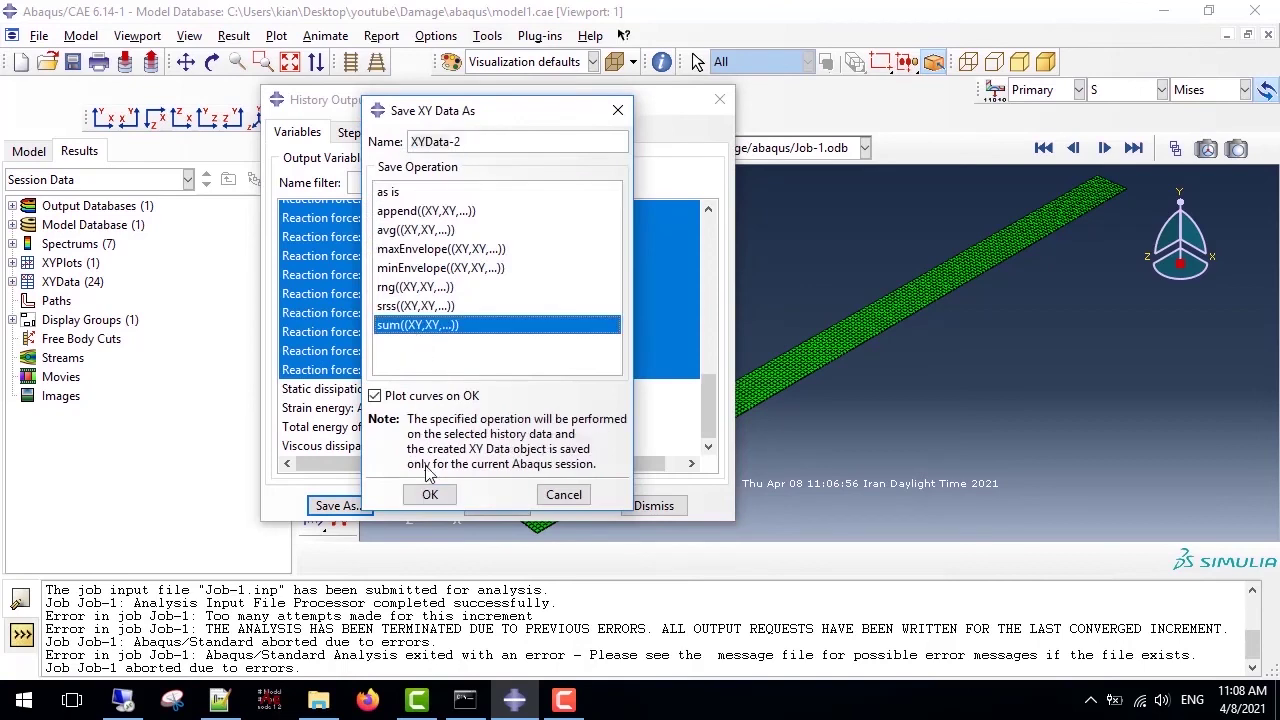
click(429, 494)
click(653, 505)
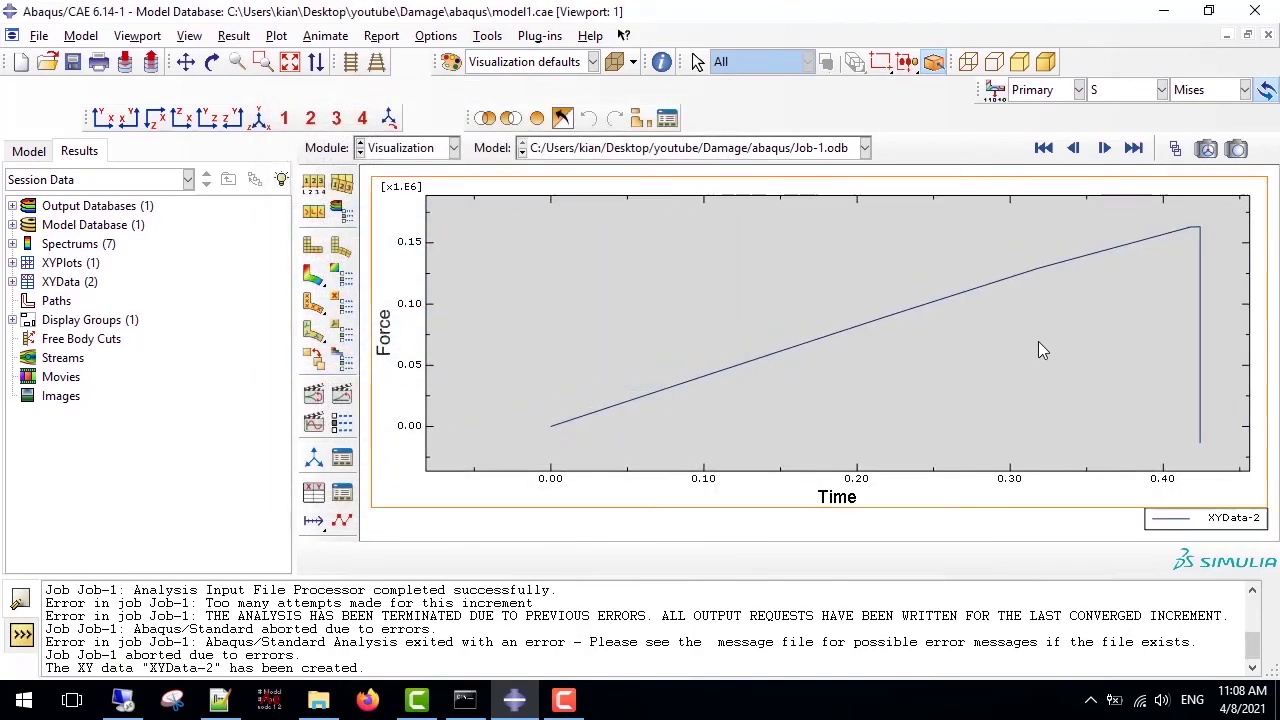